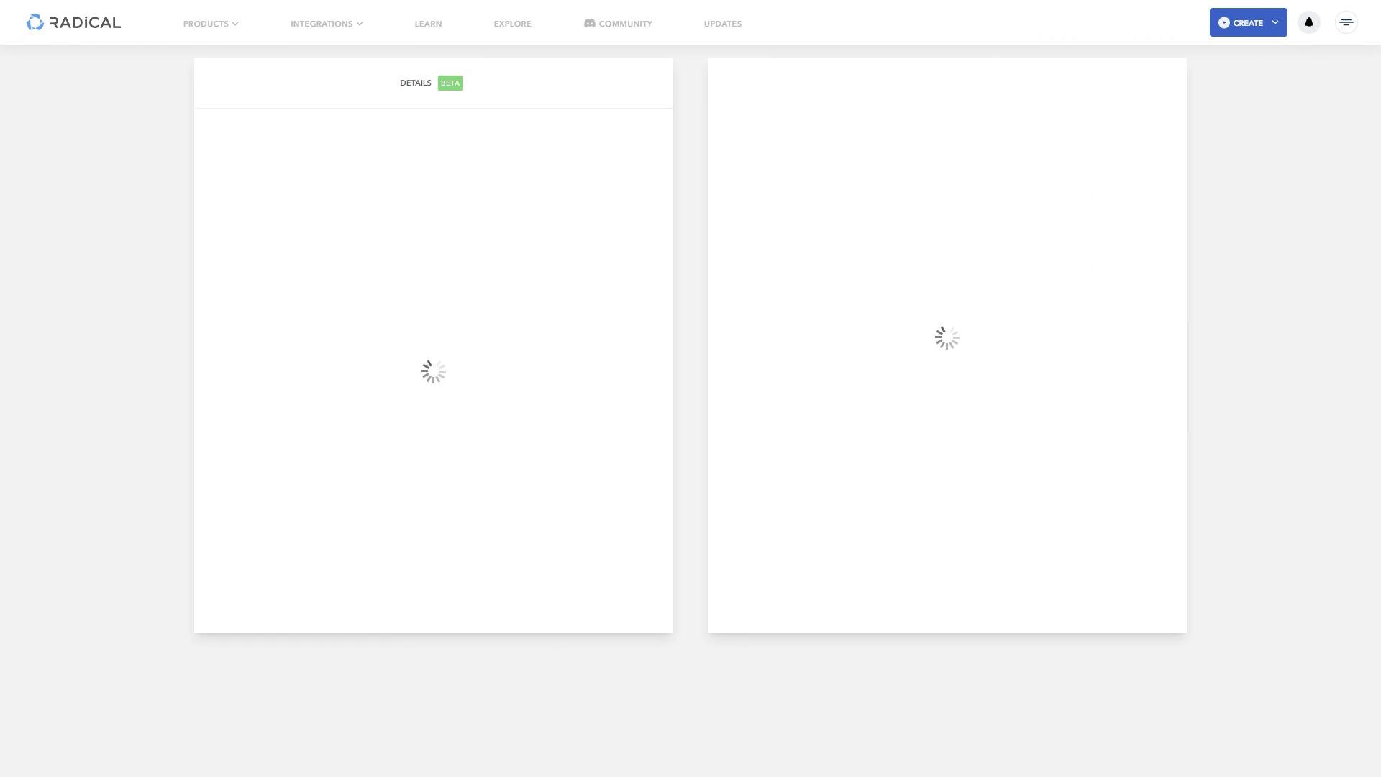
# - Keep Default as the live room's start scene and enable the RADiCALLivePlugin for Unreal Engine
pyautogui.scroll(-3, 690, 396)
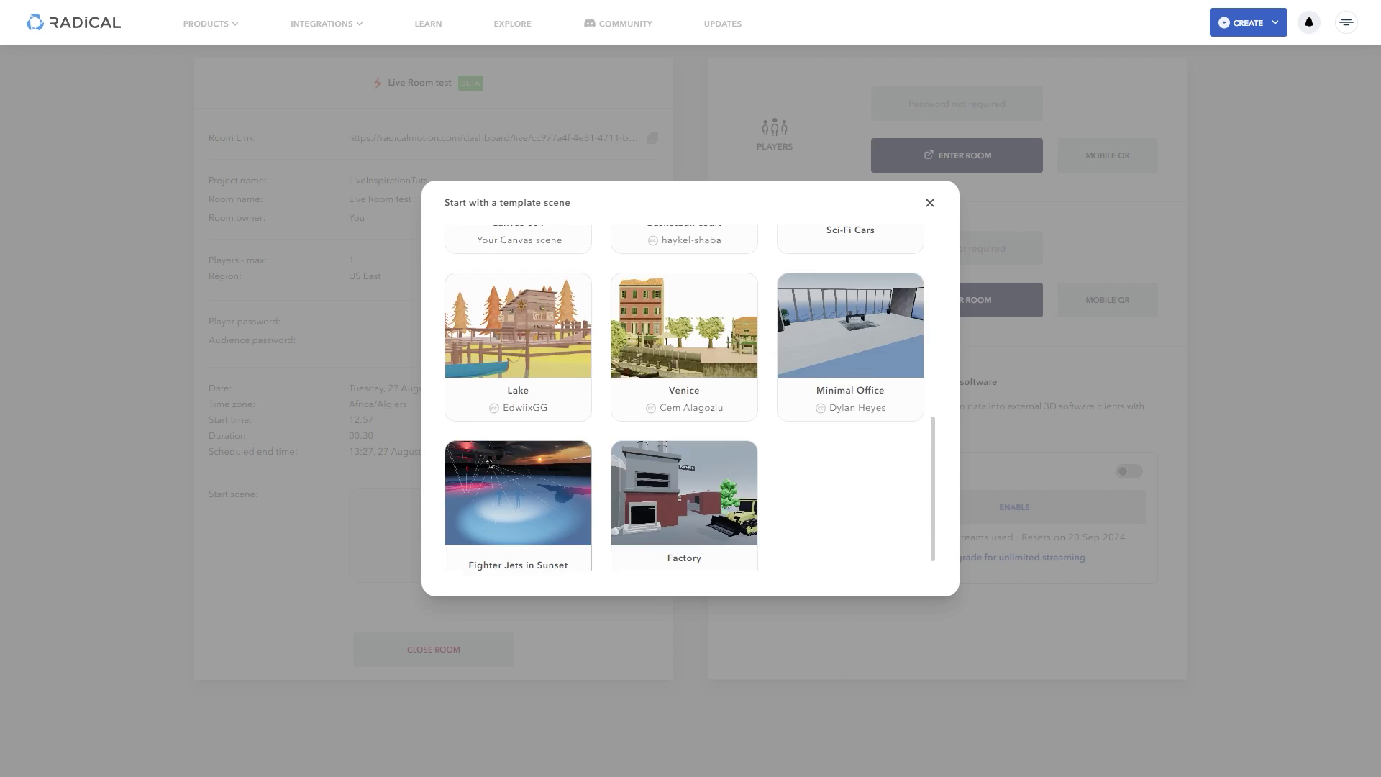
pyautogui.scroll(10, 691, 396)
pyautogui.click(518, 302)
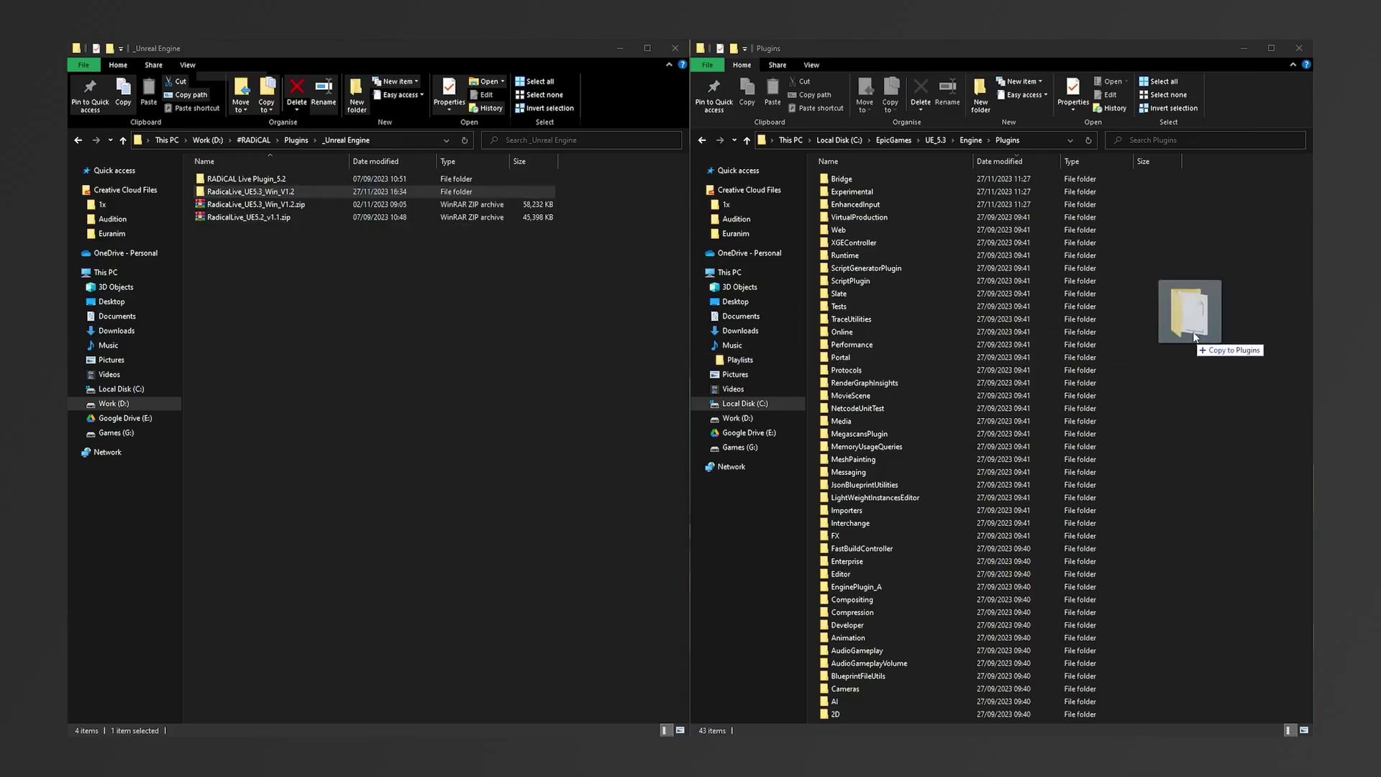
pyautogui.click(514, 304)
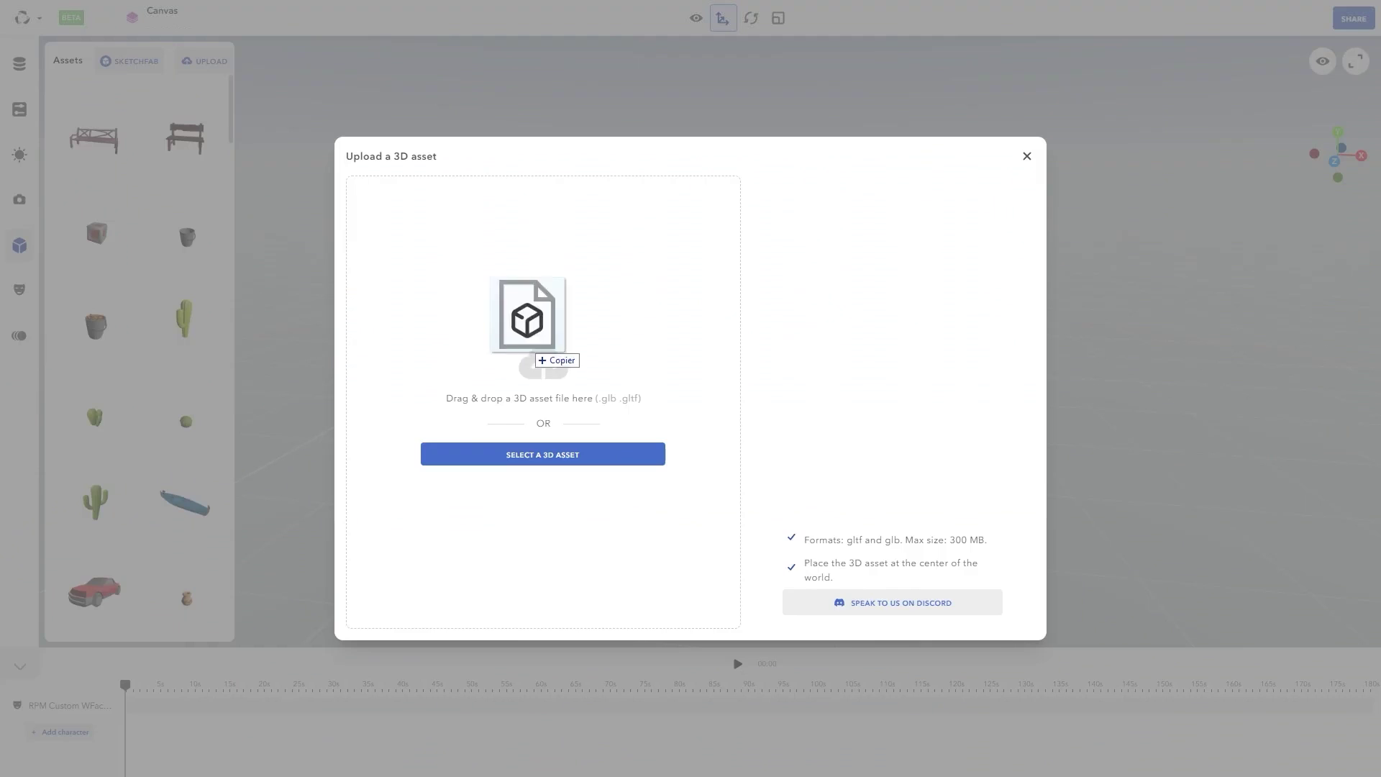
# - Upload the sci-fi vehicle model file and import it into the canvas
pyautogui.moveTo(539, 361); pyautogui.dragTo(539, 360)
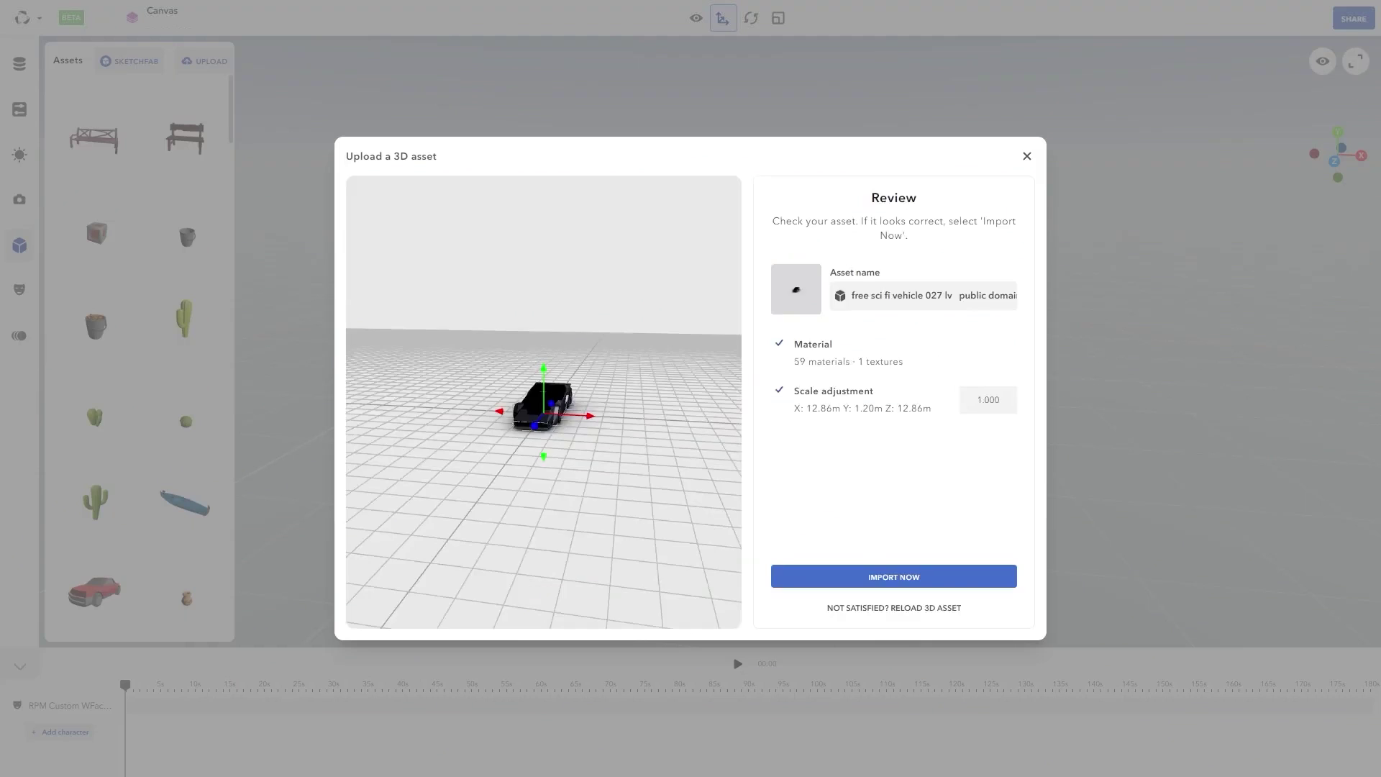
pyautogui.click(894, 574)
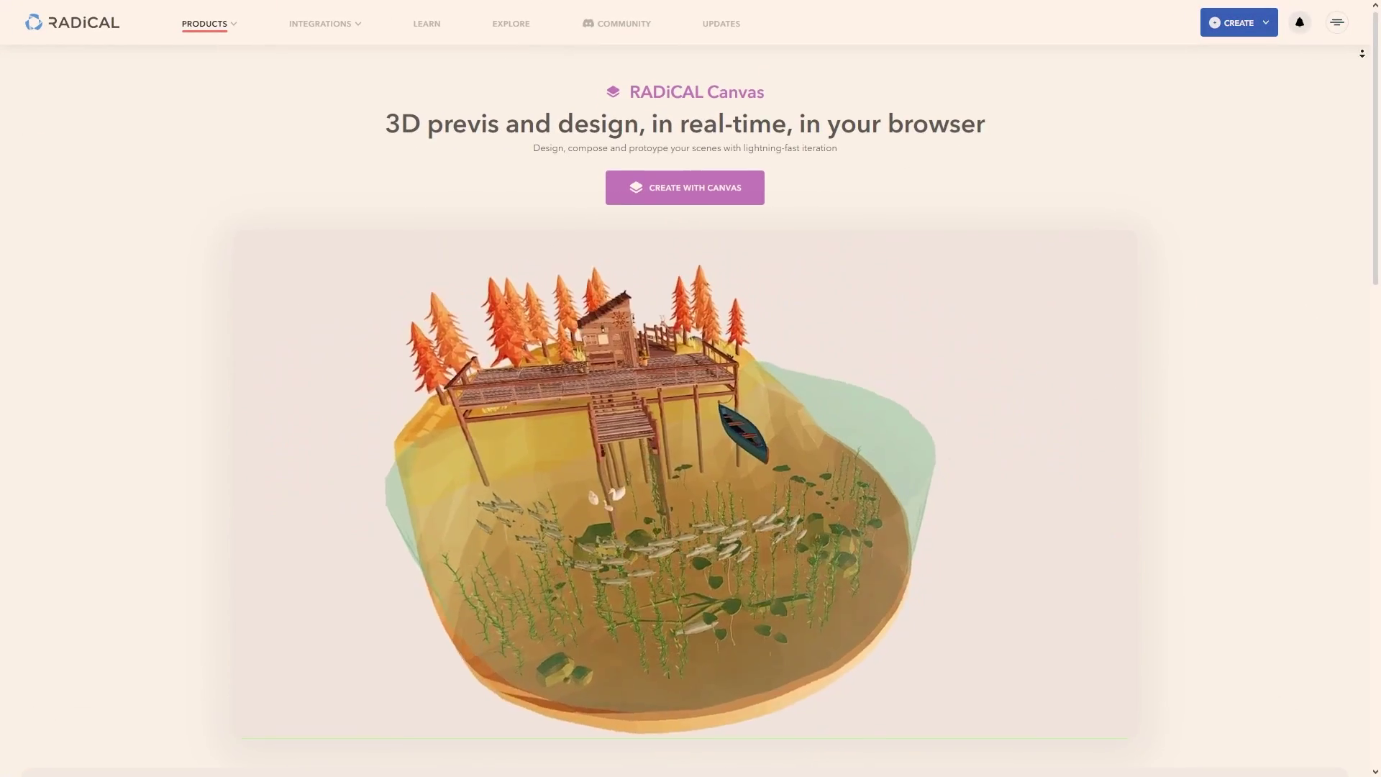
# - Scroll down through the RADiCAL Canvas product page's feature list
pyautogui.scroll(-3, 685, 431)
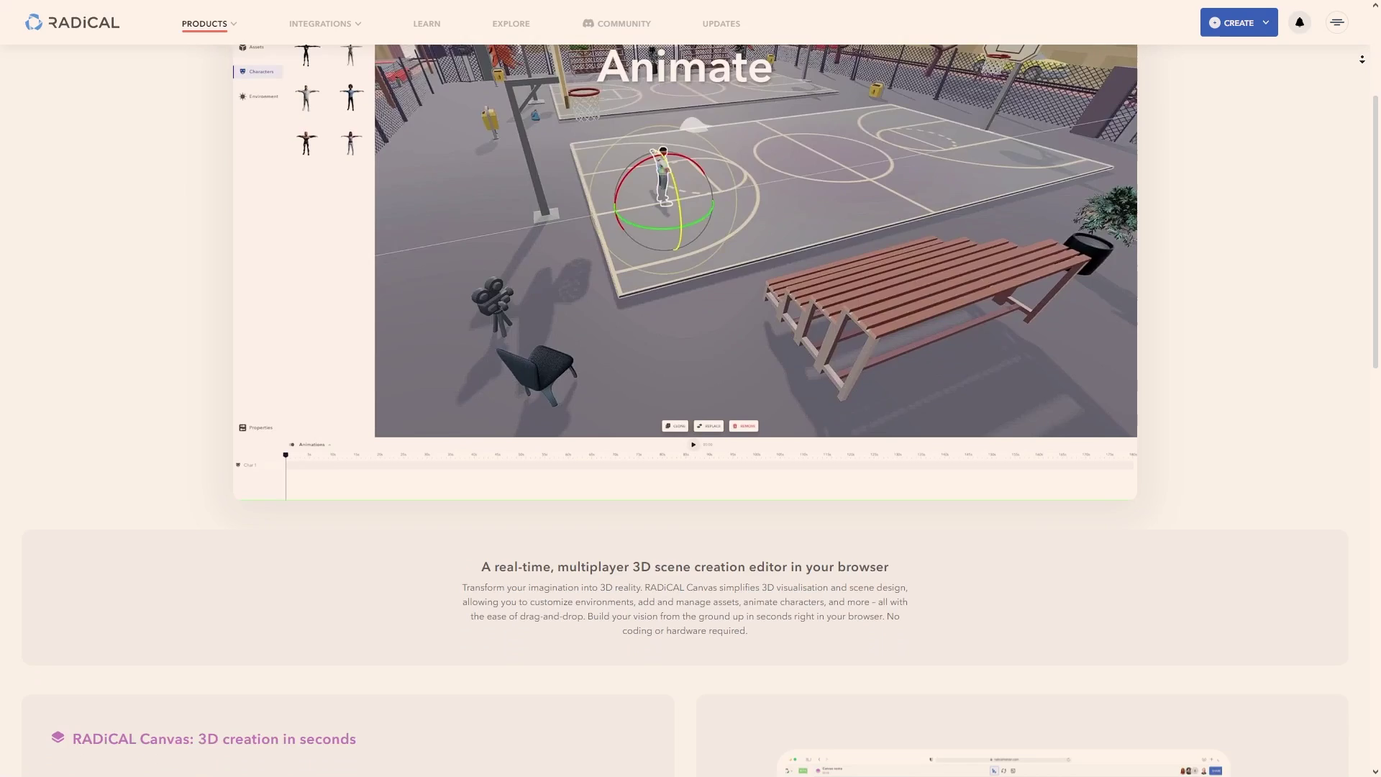
pyautogui.scroll(-3, 691, 410)
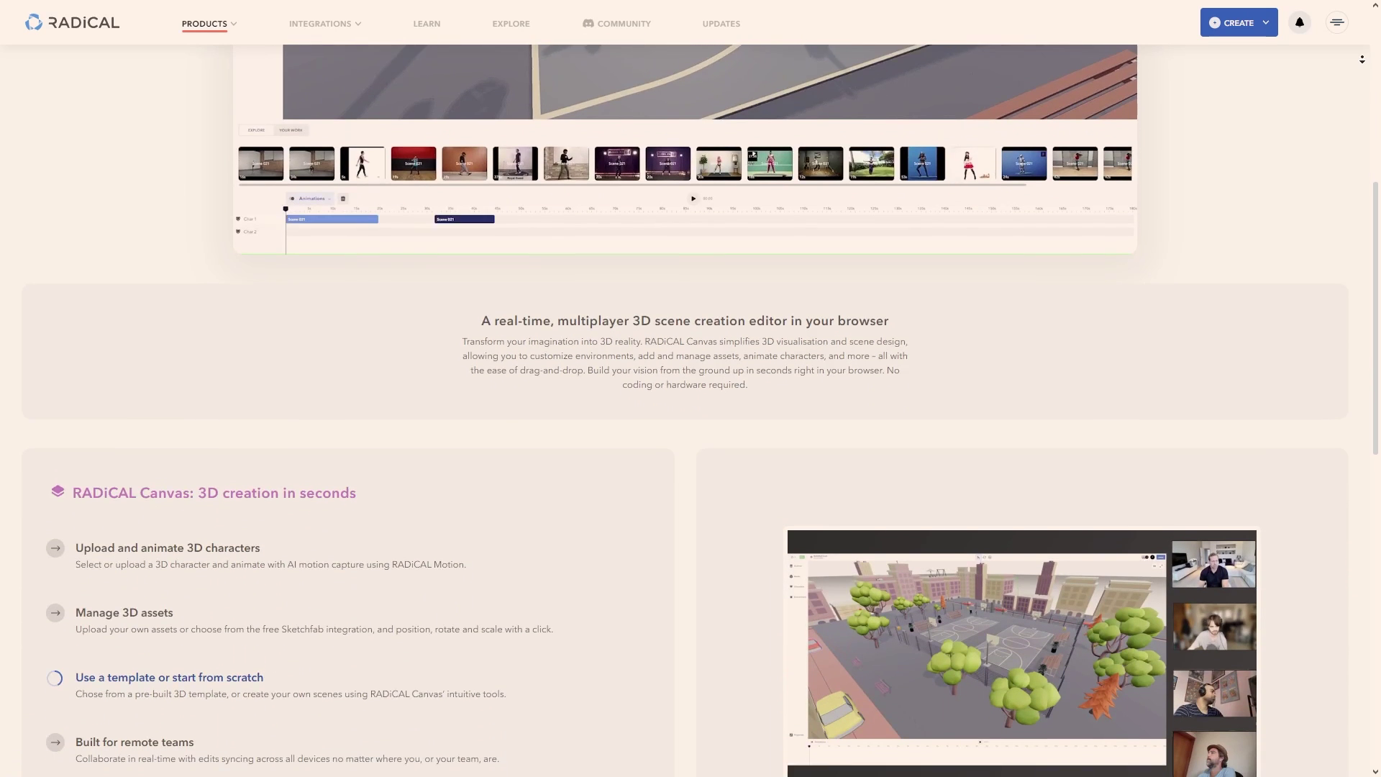
pyautogui.scroll(-3, 691, 410)
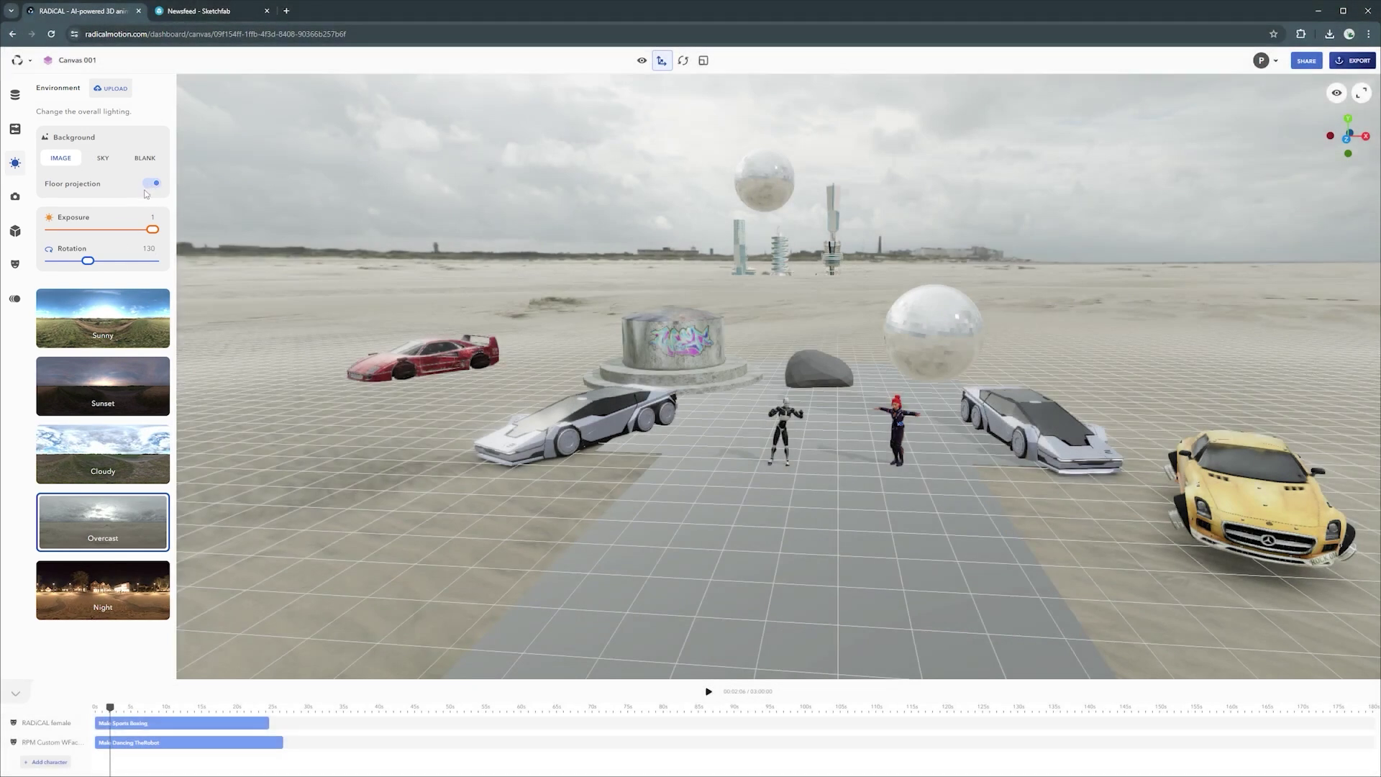
# - Turn off floor projection and preview the Sunset, Cloudy, Overcast and Night environments
pyautogui.click(148, 184)
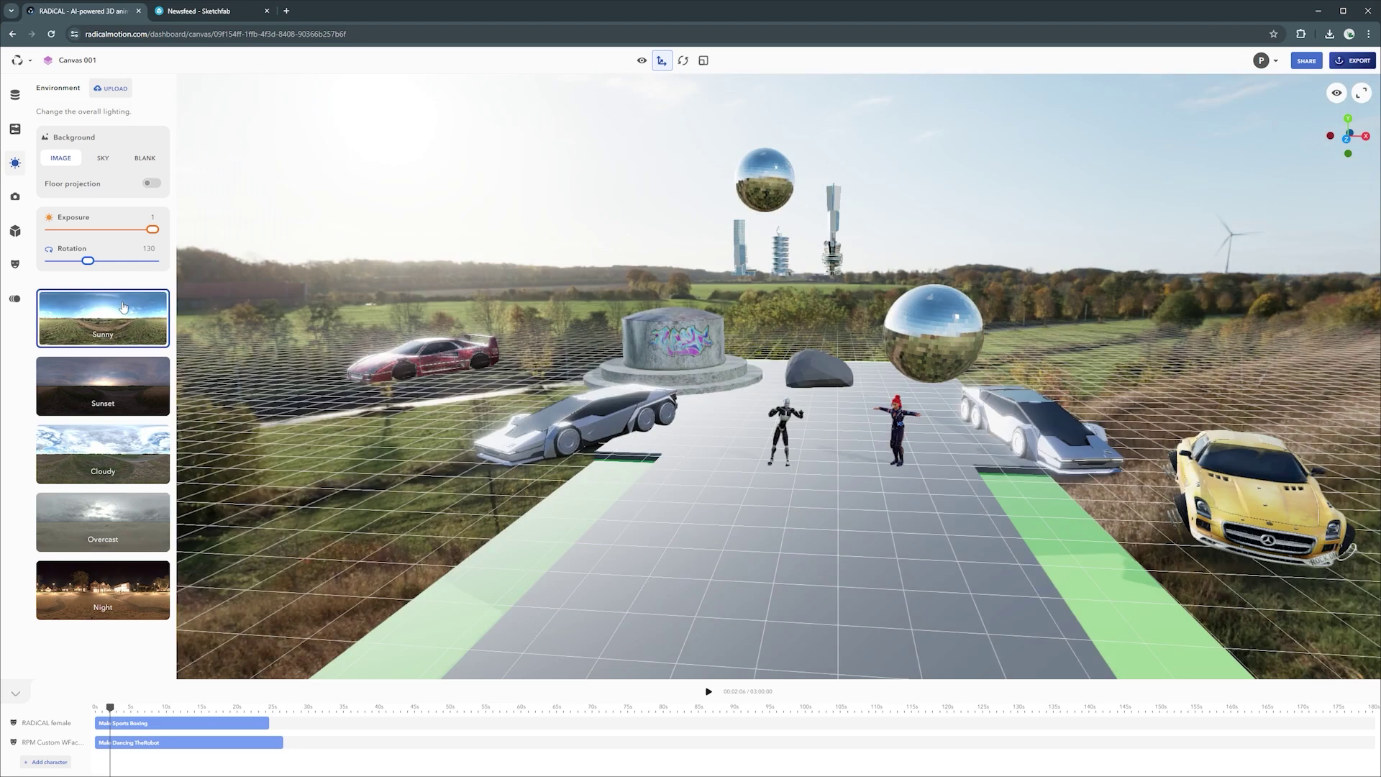
pyautogui.click(94, 382)
pyautogui.click(90, 449)
pyautogui.click(83, 507)
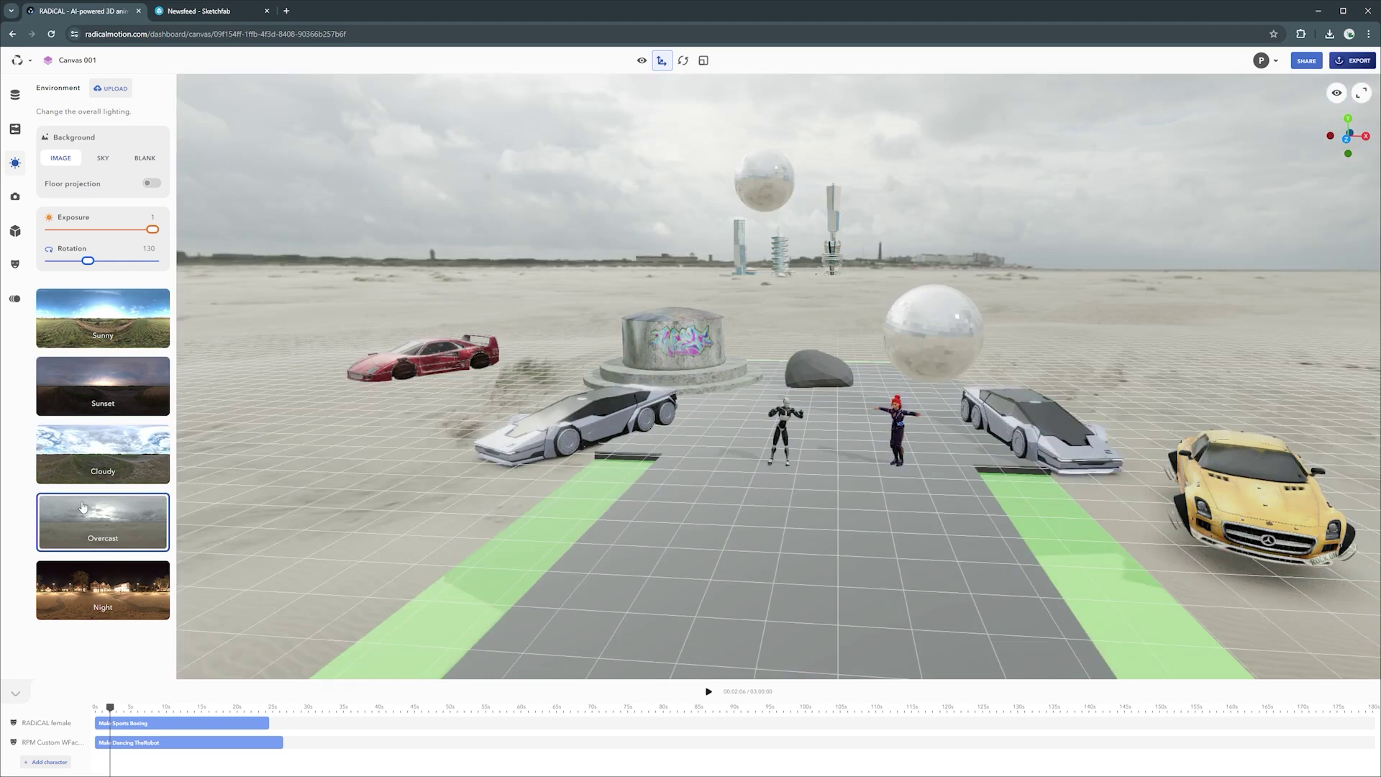
pyautogui.click(78, 586)
# - Cycle the background through Sky and Blank back to Image, then add a Realistic street plane
pyautogui.click(103, 158)
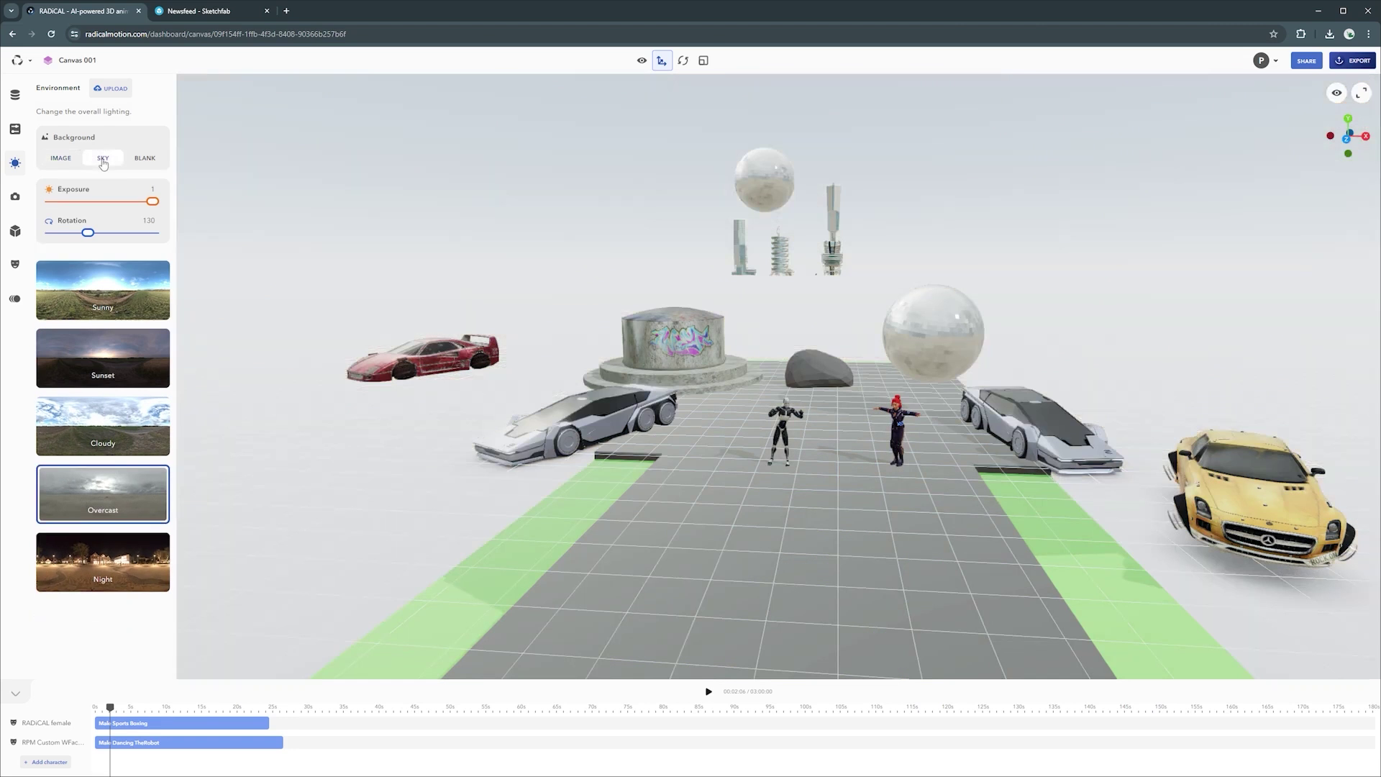
pyautogui.click(147, 159)
pyautogui.click(72, 165)
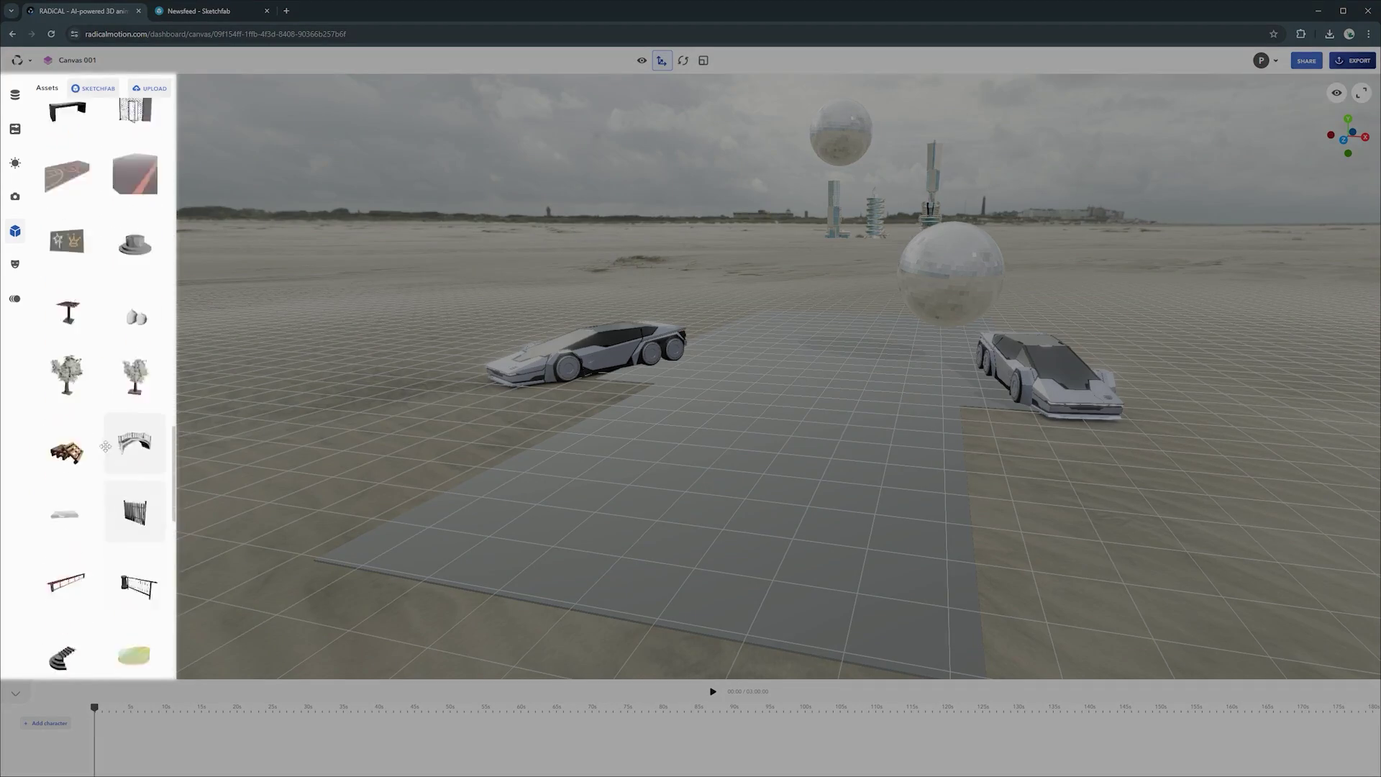
pyautogui.moveTo(106, 447); pyautogui.dragTo(358, 391)
pyautogui.moveTo(439, 421); pyautogui.dragTo(920, 392)
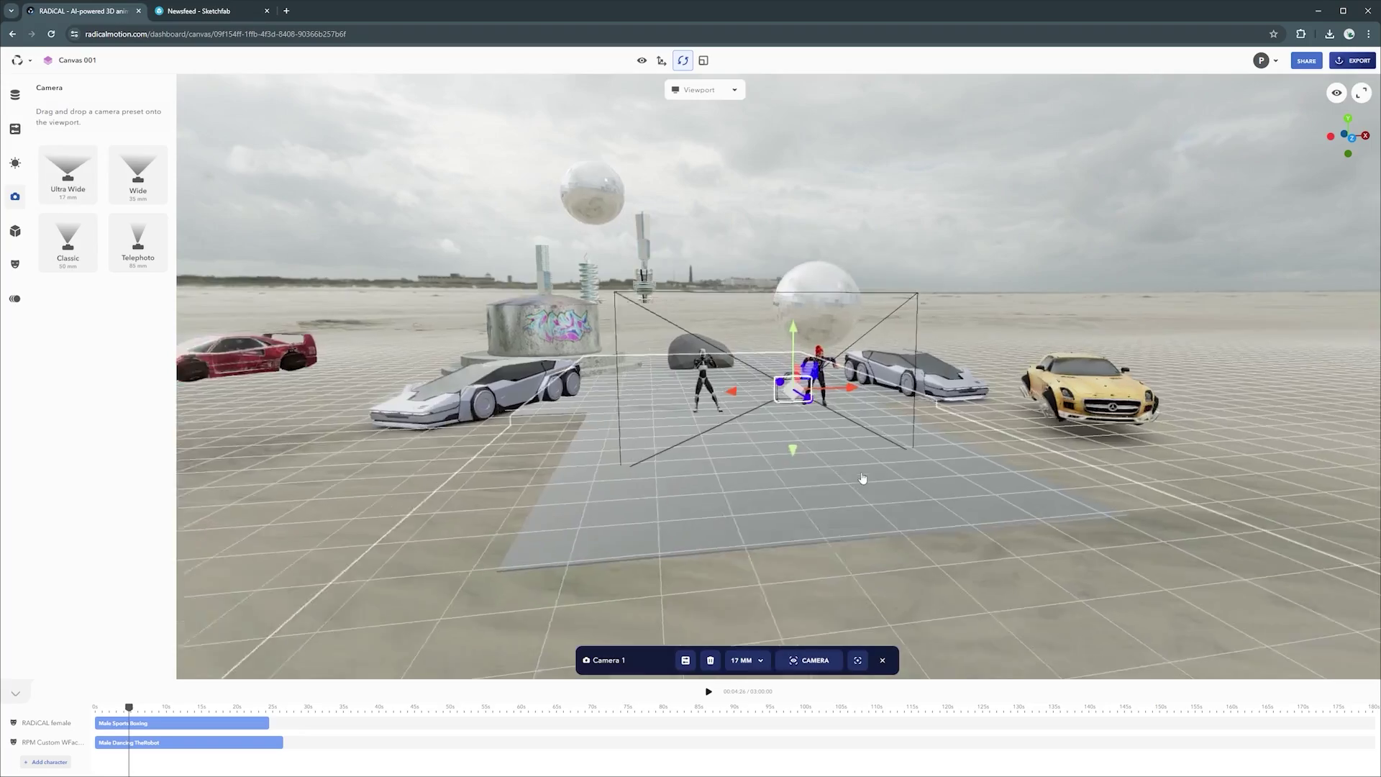
# - Set the canvas to render from Camera 3 and fly the view around the five dancers
pyautogui.scroll(3, 862, 478)
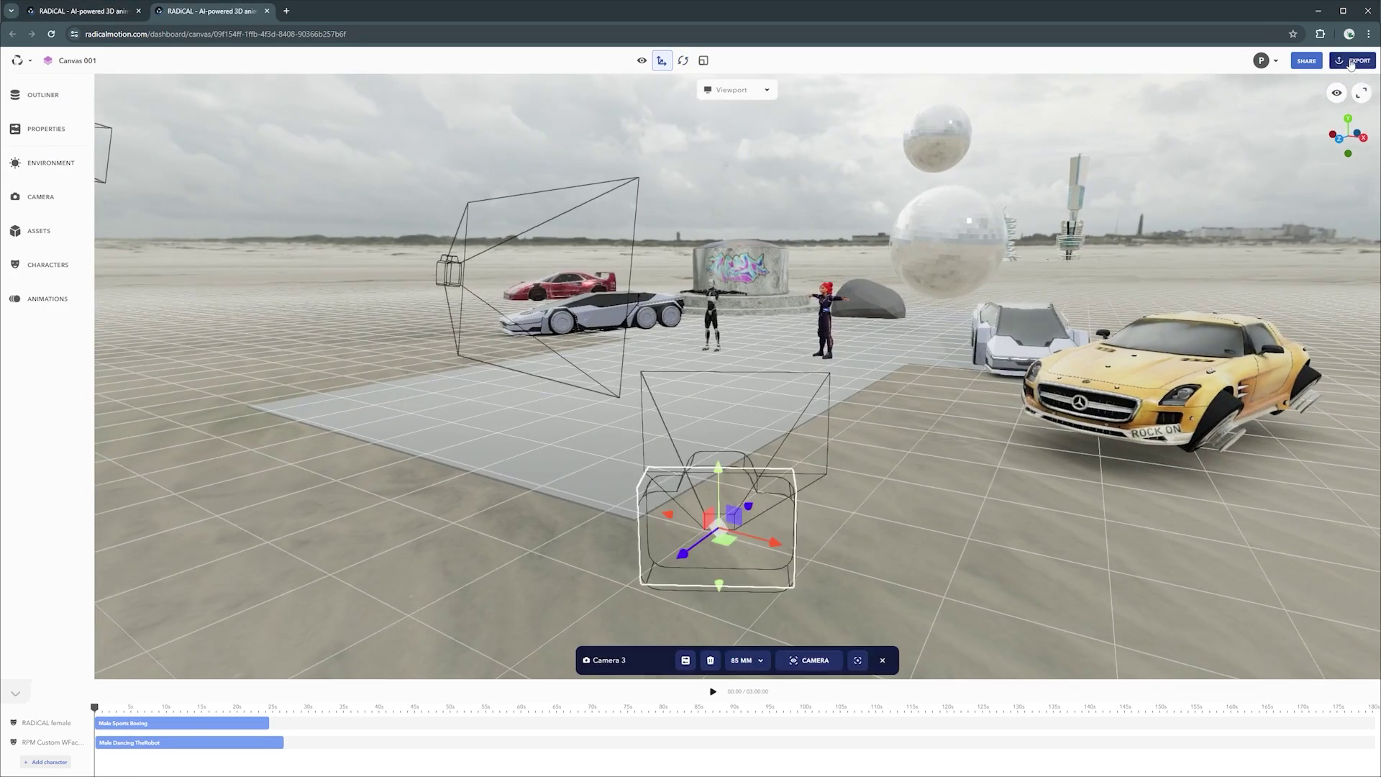
pyautogui.click(1351, 61)
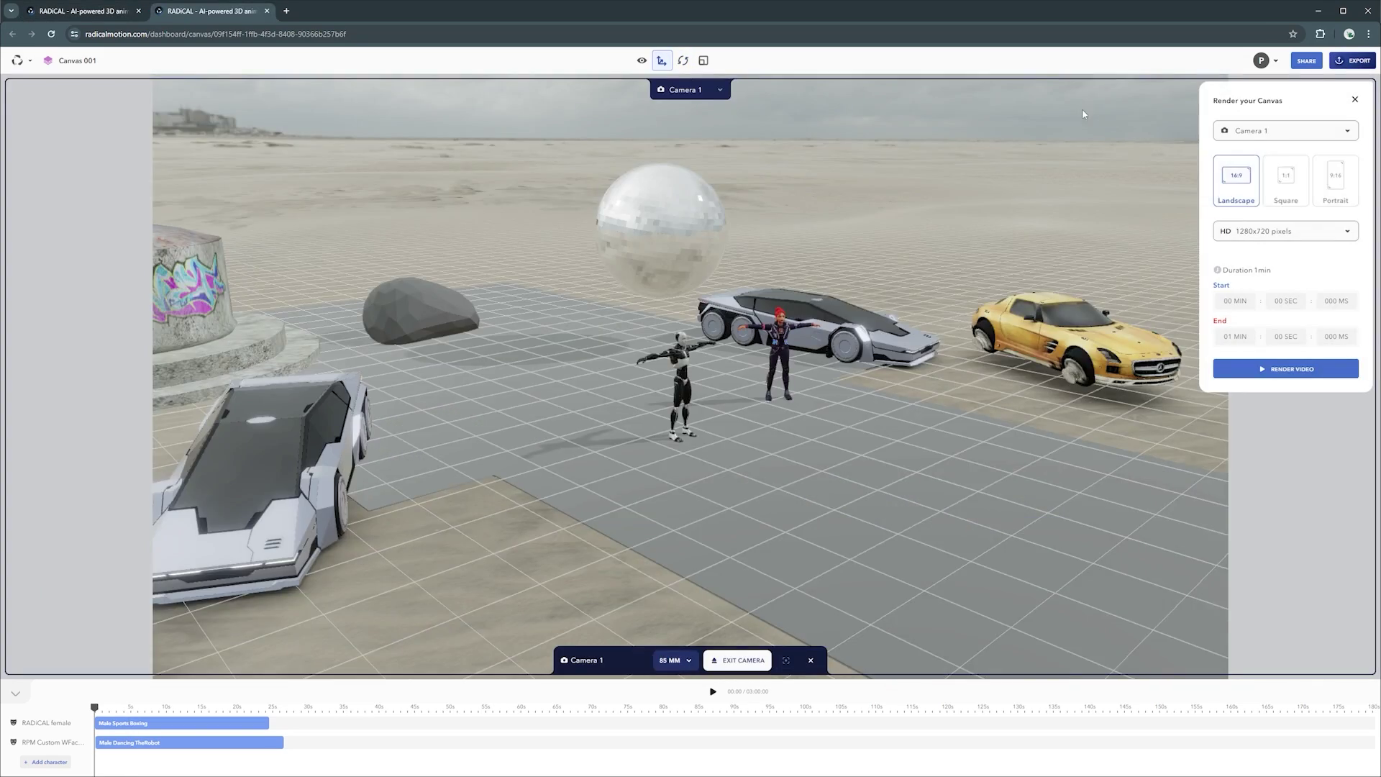
pyautogui.click(1255, 207)
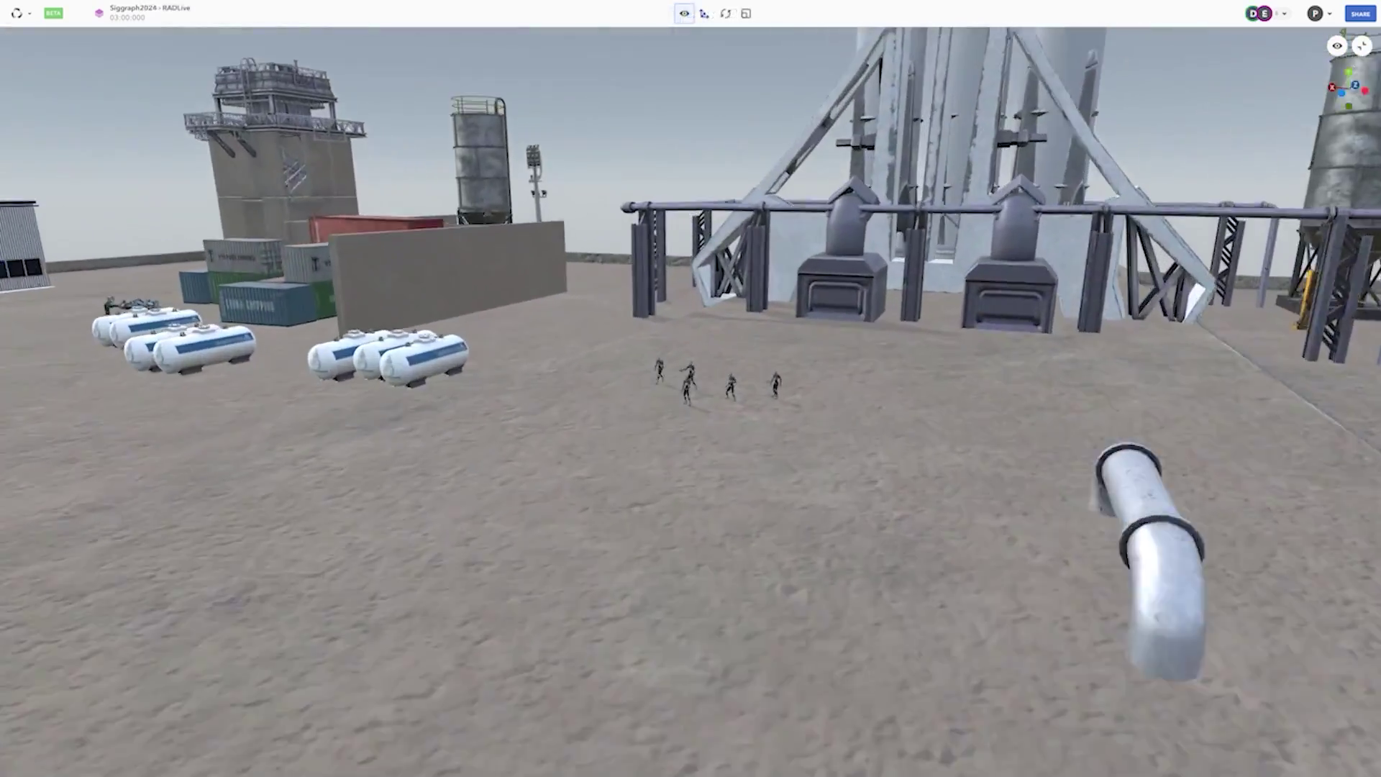
pyautogui.press('w')
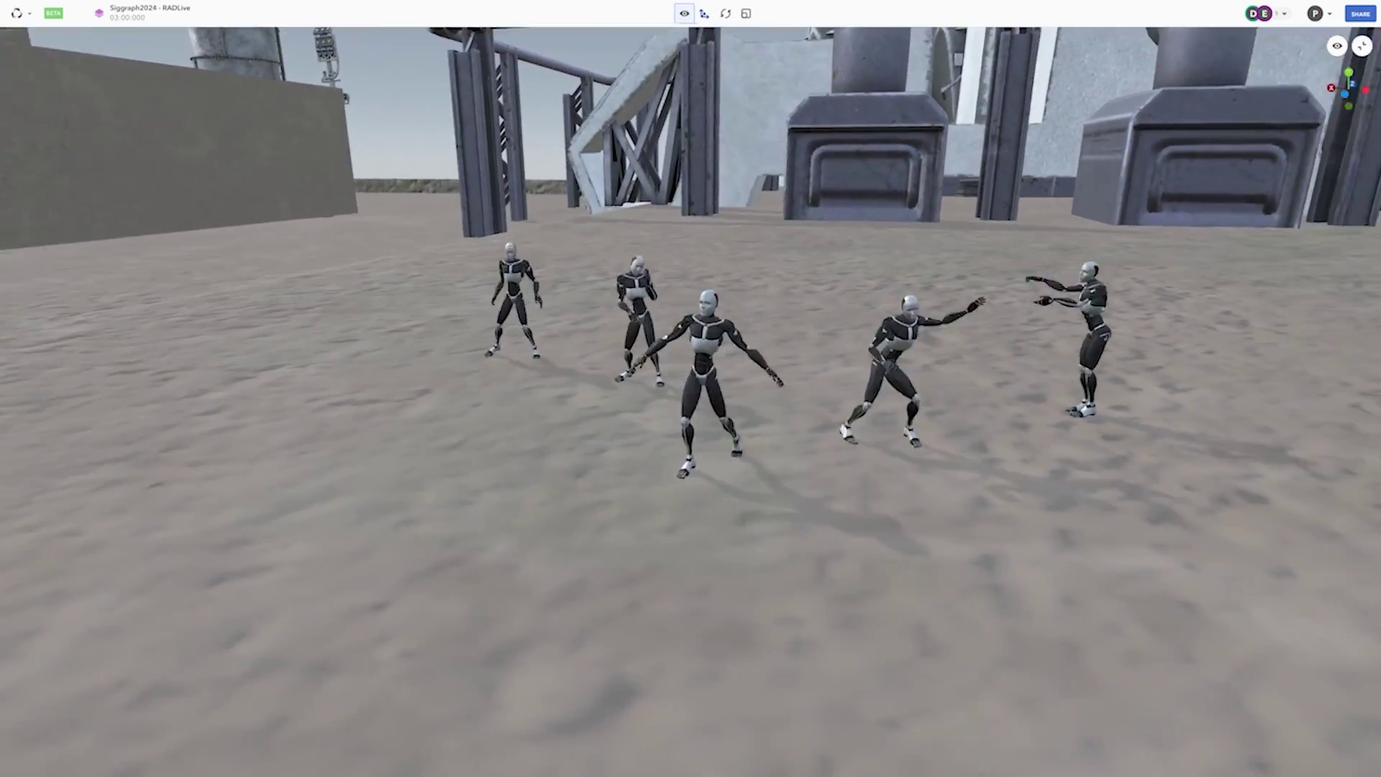
pyautogui.press('s')
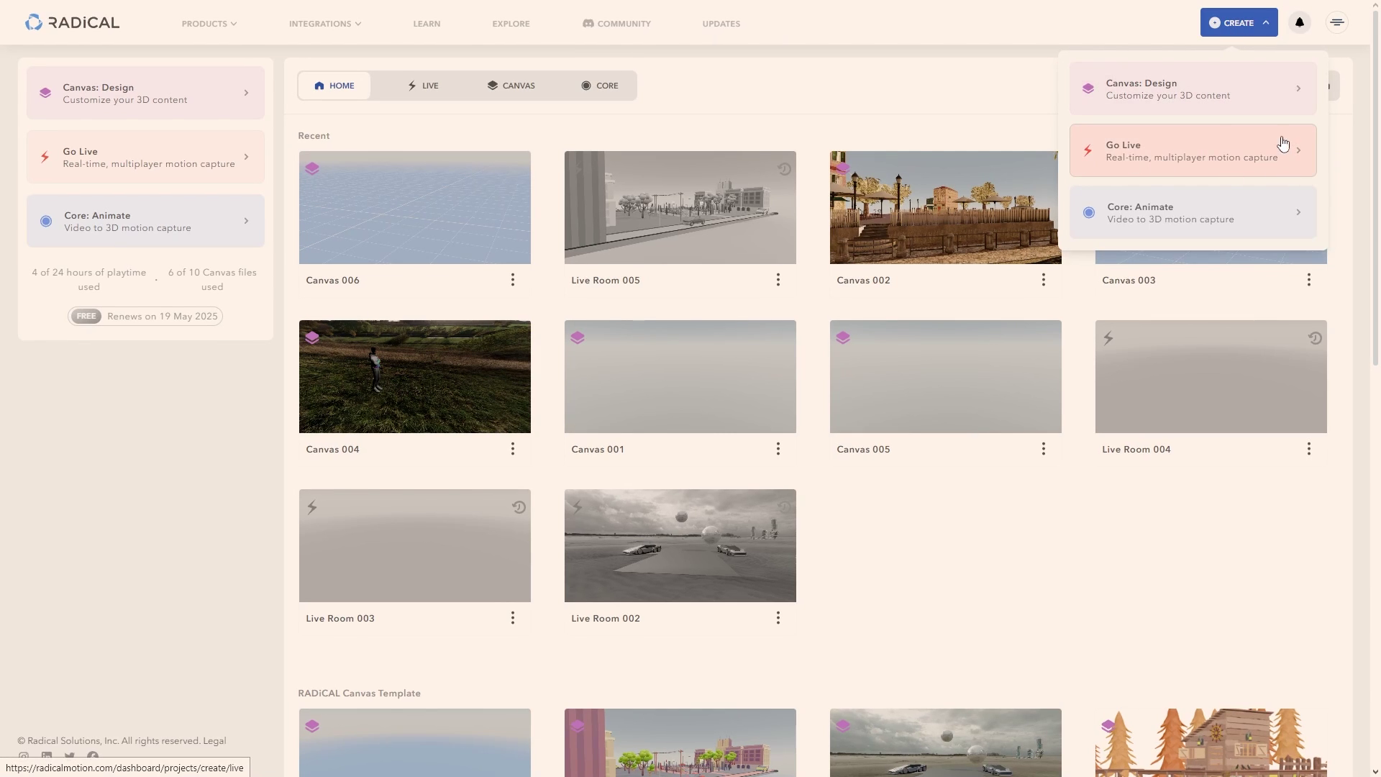
# - Start a live room now for project LiveInspirationTuts, keeping 30 minutes, and try adding actors
pyautogui.click(1108, 157)
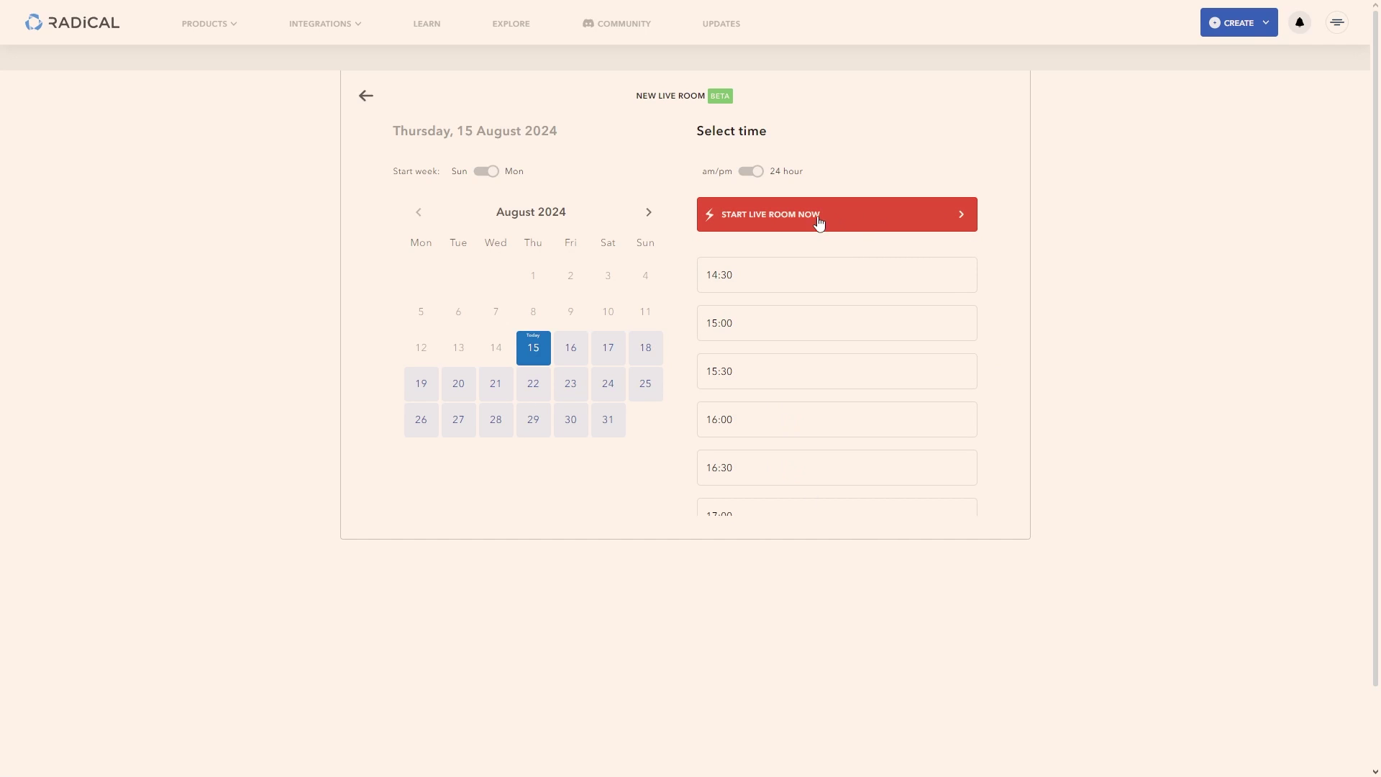
pyautogui.click(858, 217)
pyautogui.write('LiveInspirationTuts')
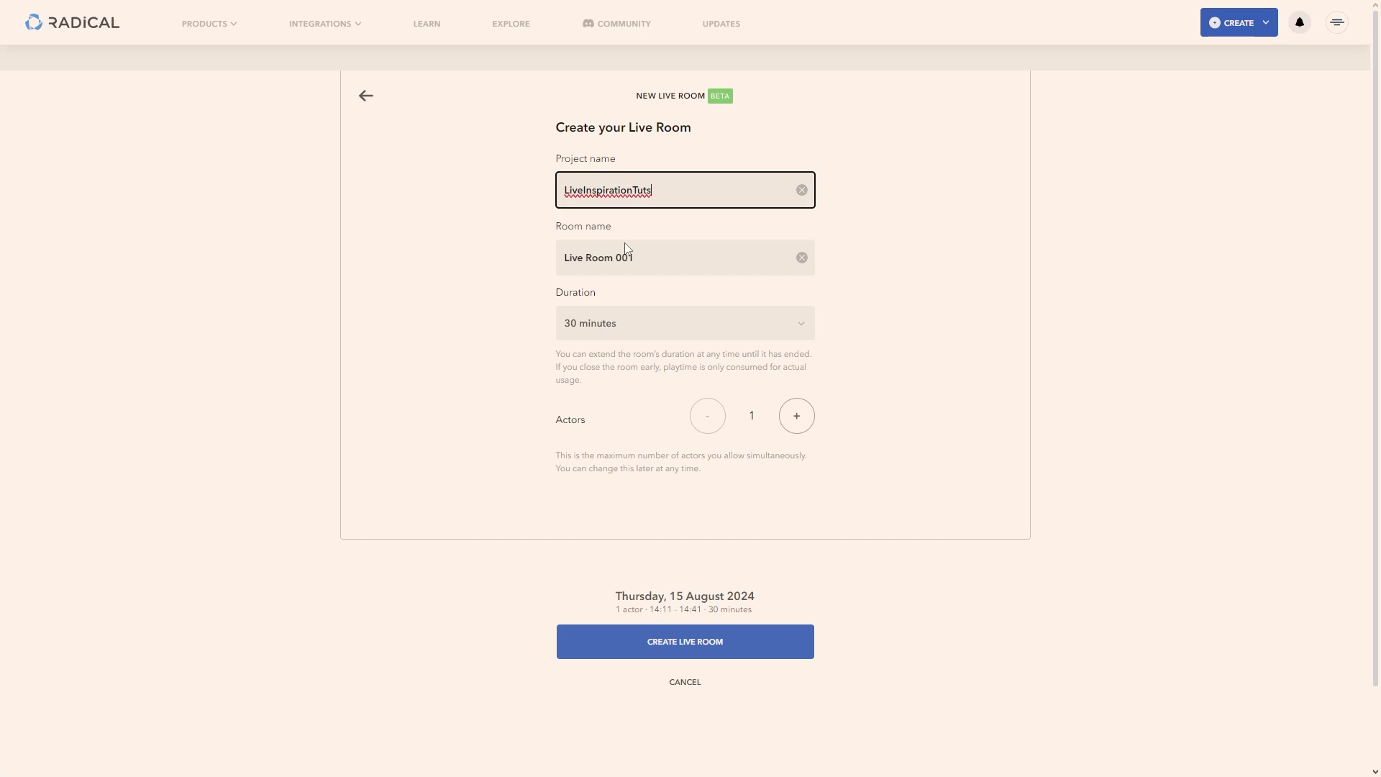
pyautogui.click(639, 329)
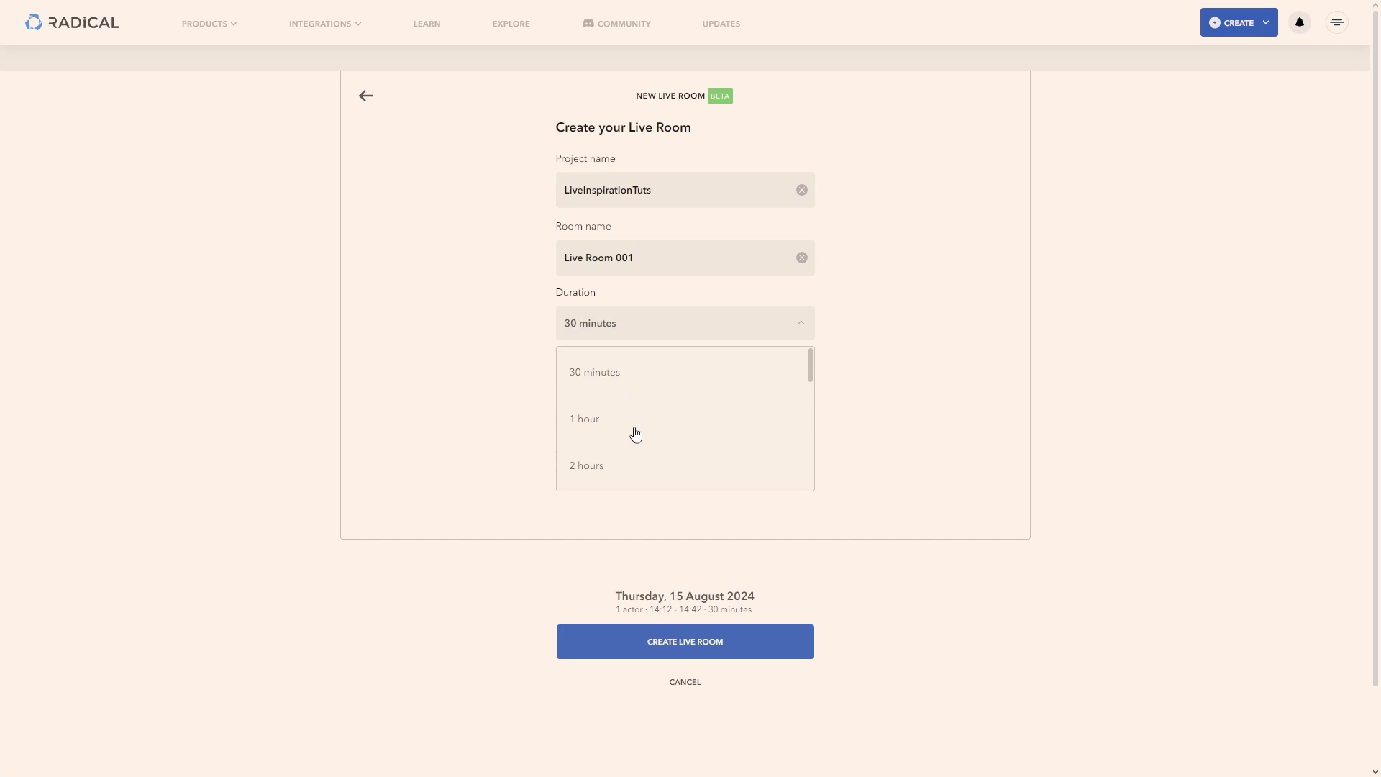
pyautogui.scroll(10, 636, 435)
pyautogui.click(603, 401)
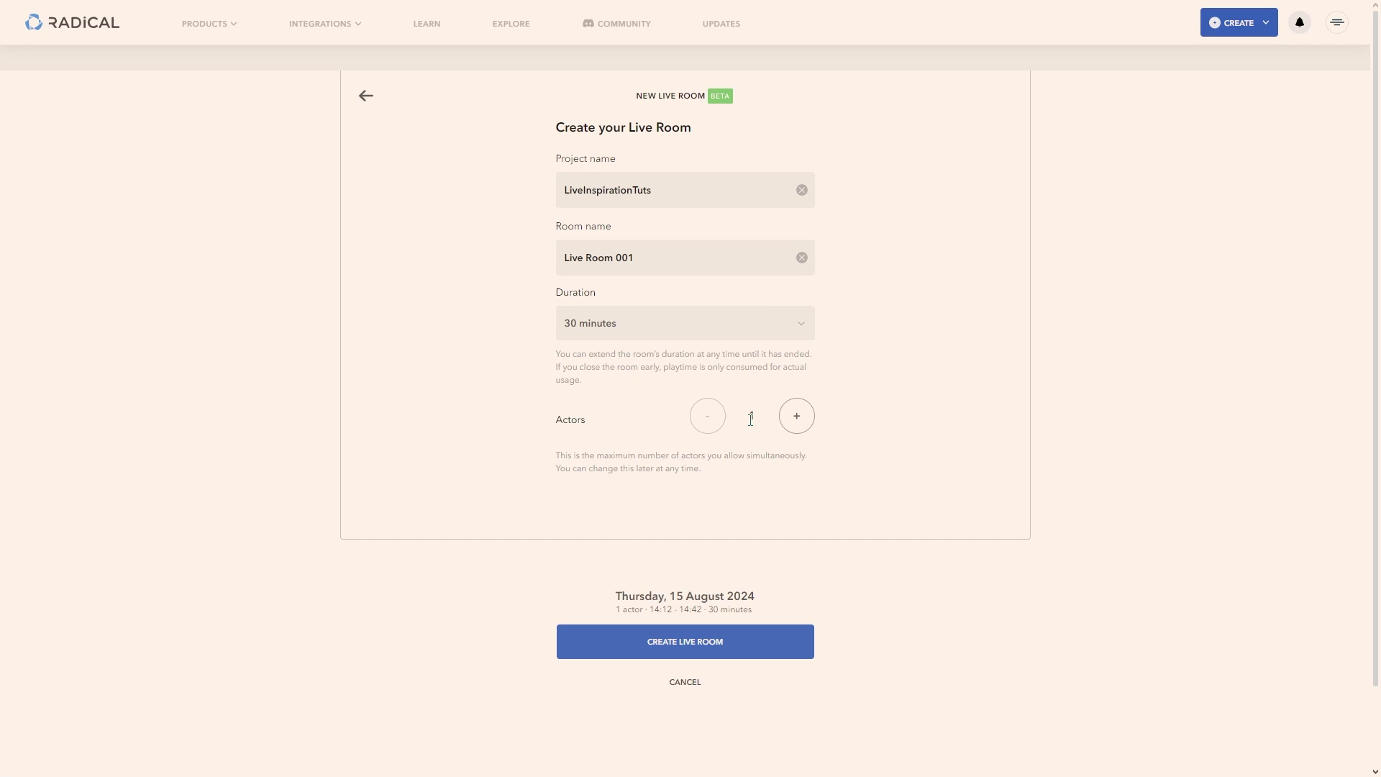
pyautogui.click(797, 423)
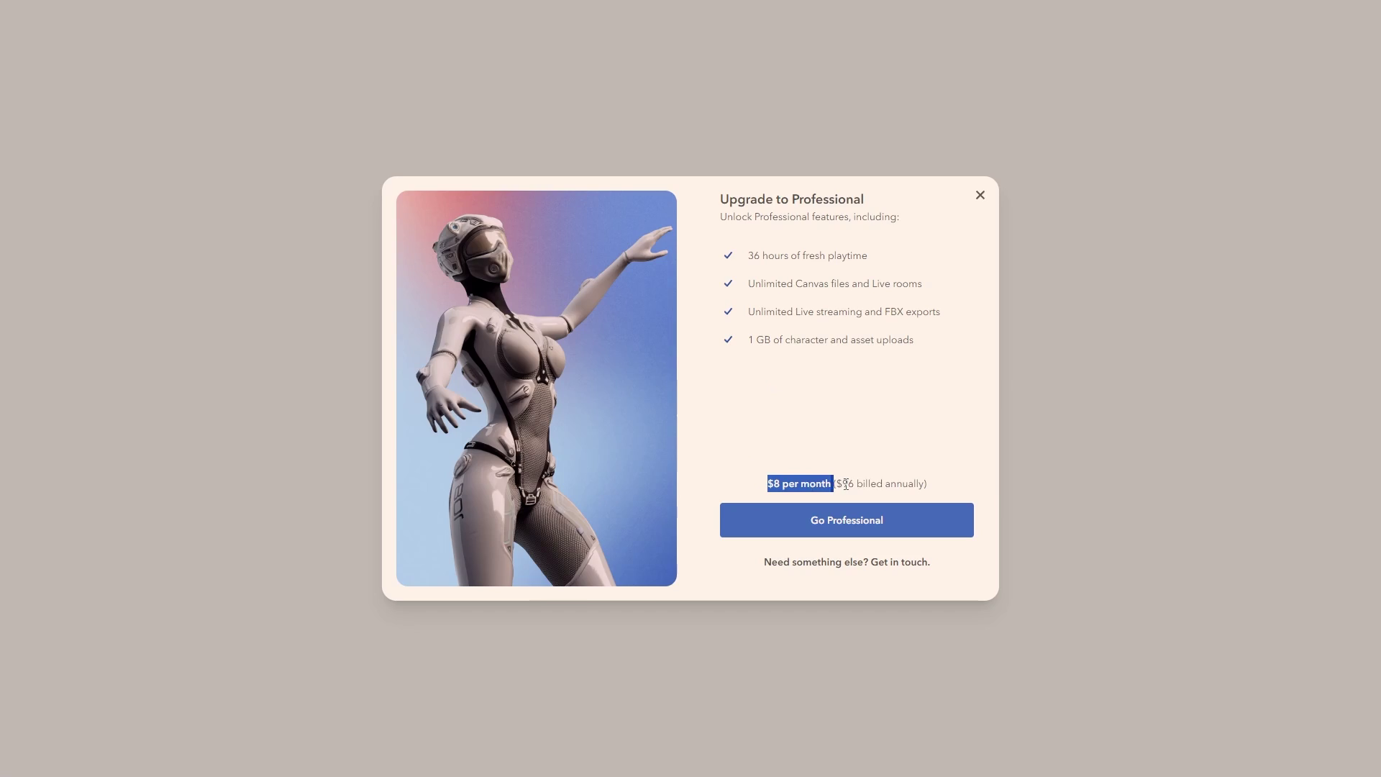
# - Dismiss the Upgrade to Professional prompt
pyautogui.press('Escape')
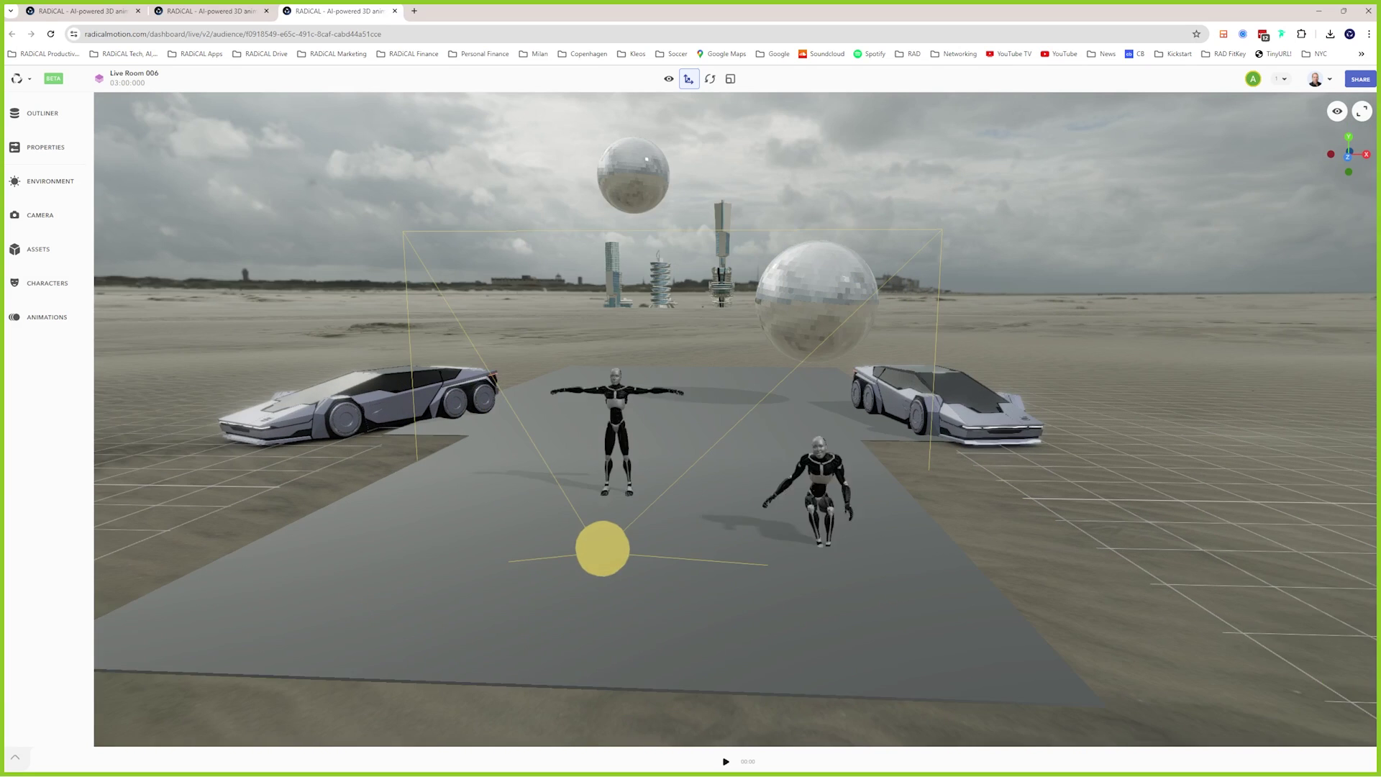
# - Delete the Sci-Fi Building from the live room and copy the plugin folder into Unreal's Plugins folder
pyautogui.click(46, 317)
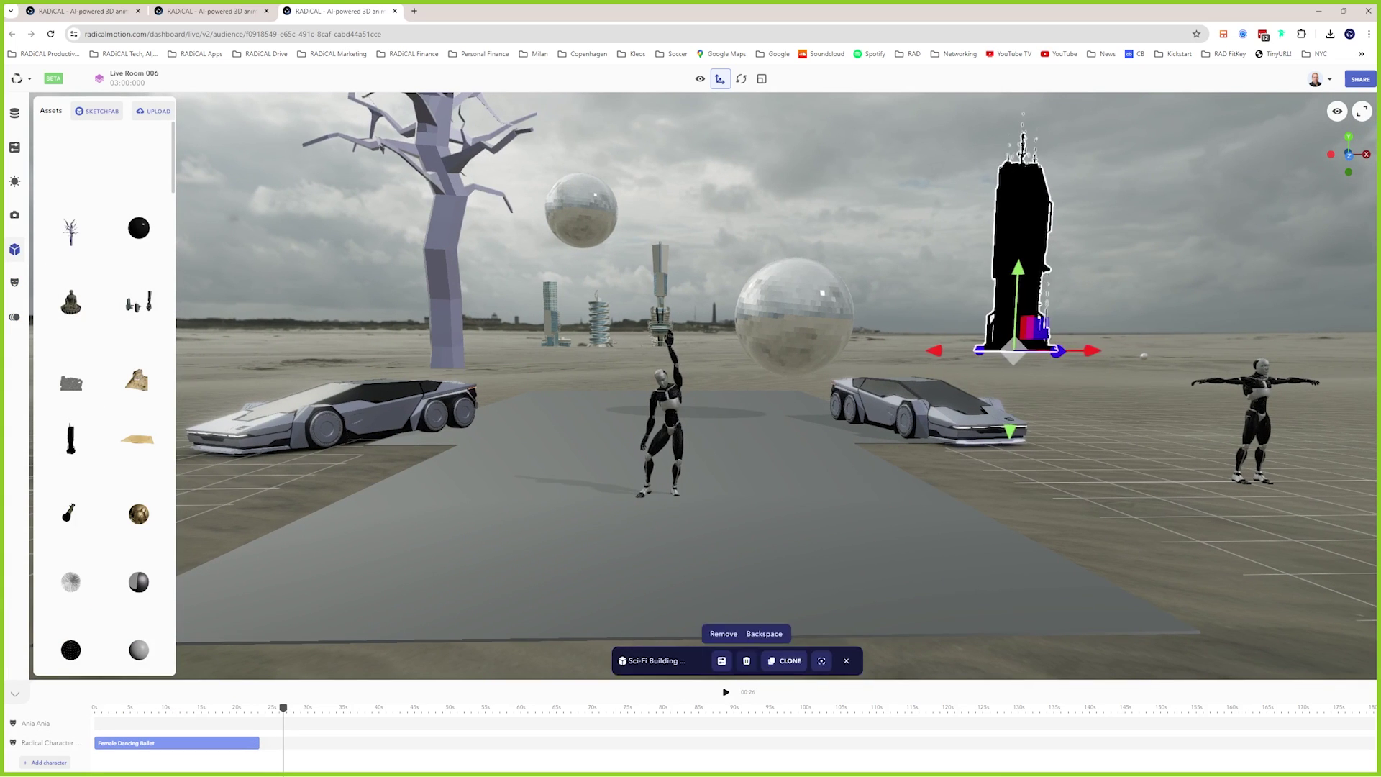
pyautogui.press('BackSpace')
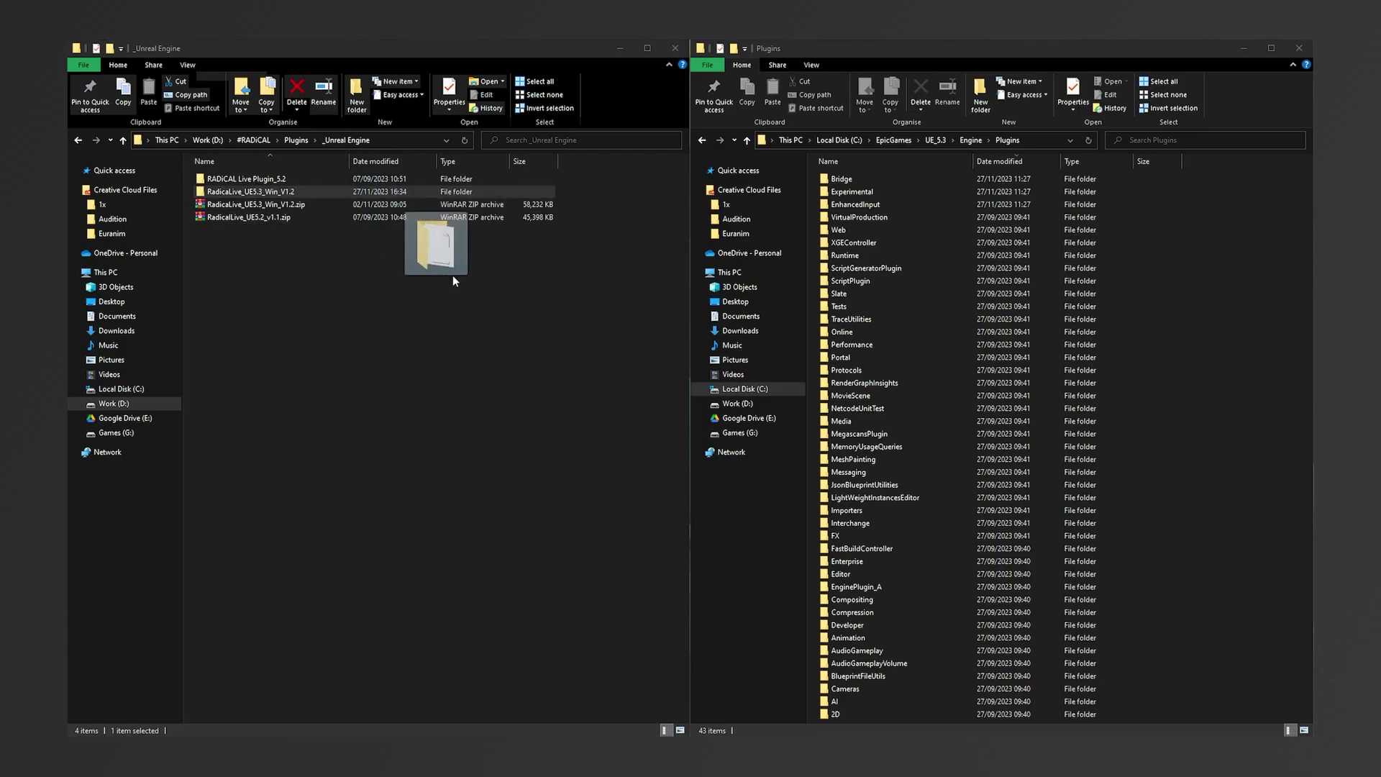
pyautogui.moveTo(451, 274); pyautogui.dragTo(1232, 245)
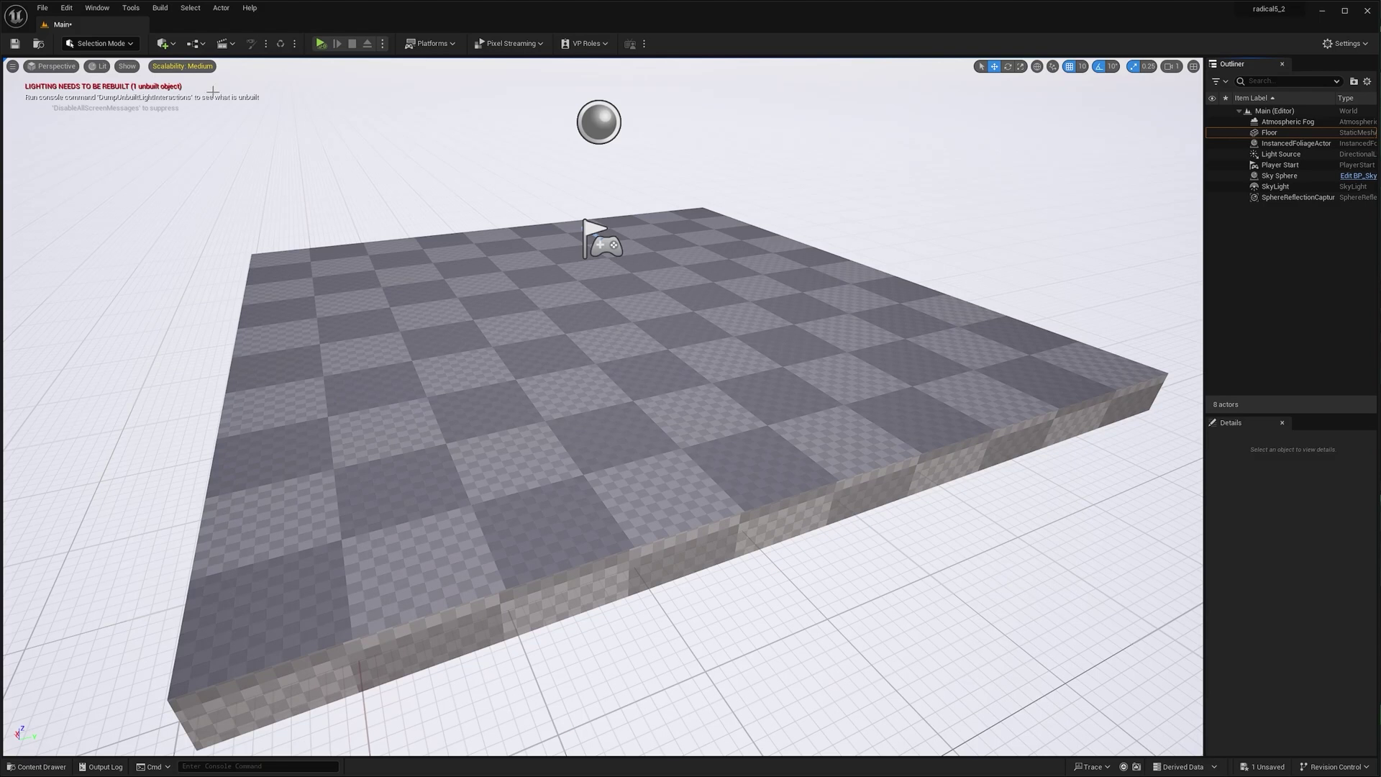
pyautogui.click(66, 8)
# - Enable the RADiCALLivePlugin under Other plugins and dock the RADiCAL Live panel beside the viewport
pyautogui.click(79, 163)
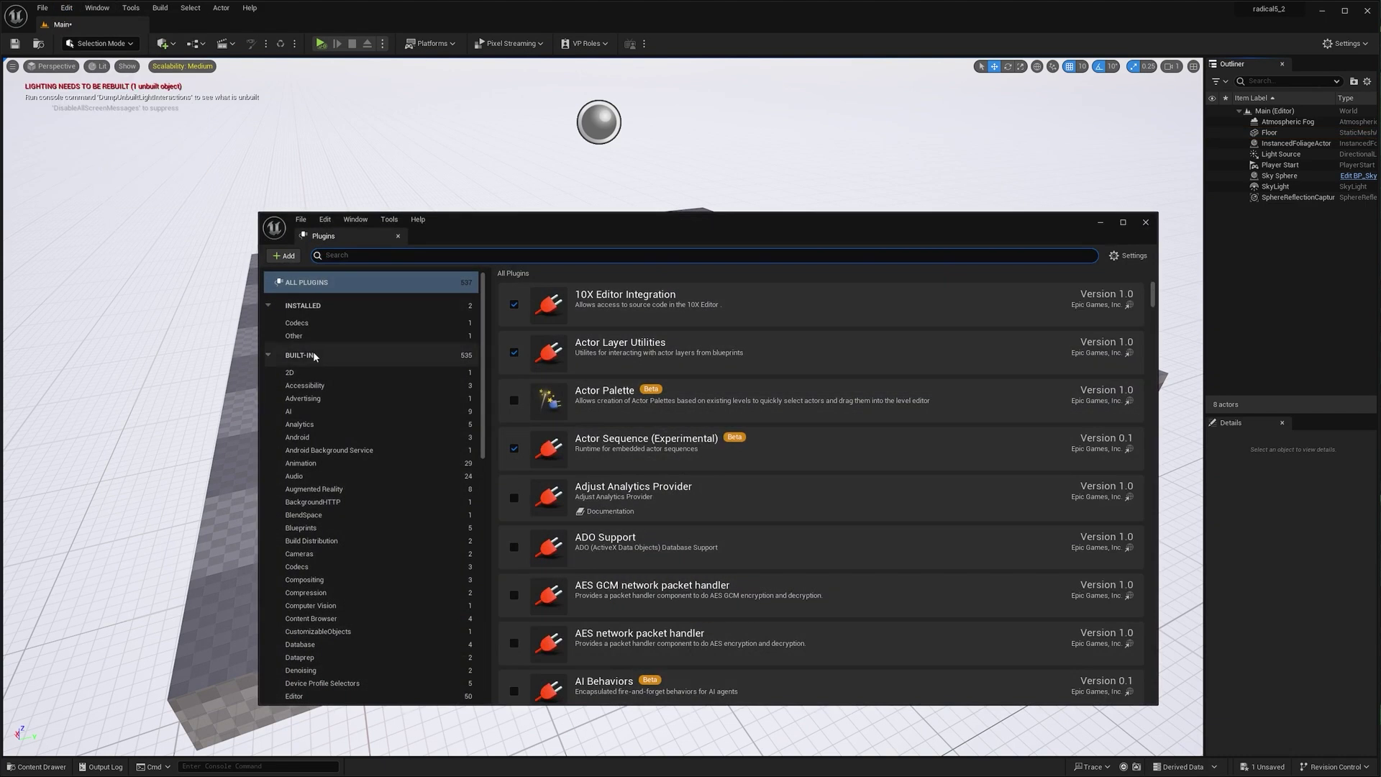
pyautogui.click(324, 336)
pyautogui.click(514, 305)
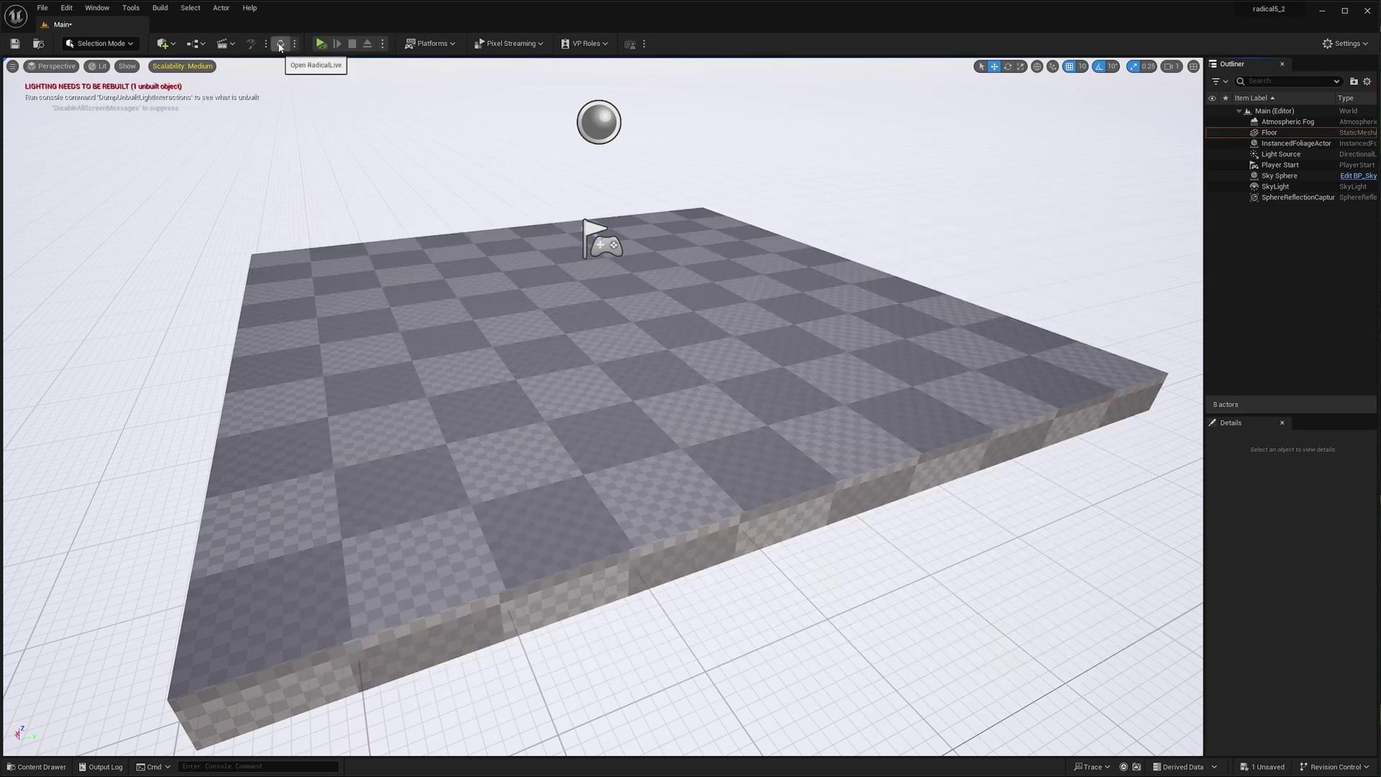
pyautogui.click(280, 43)
pyautogui.moveTo(231, 182); pyautogui.dragTo(51, 194)
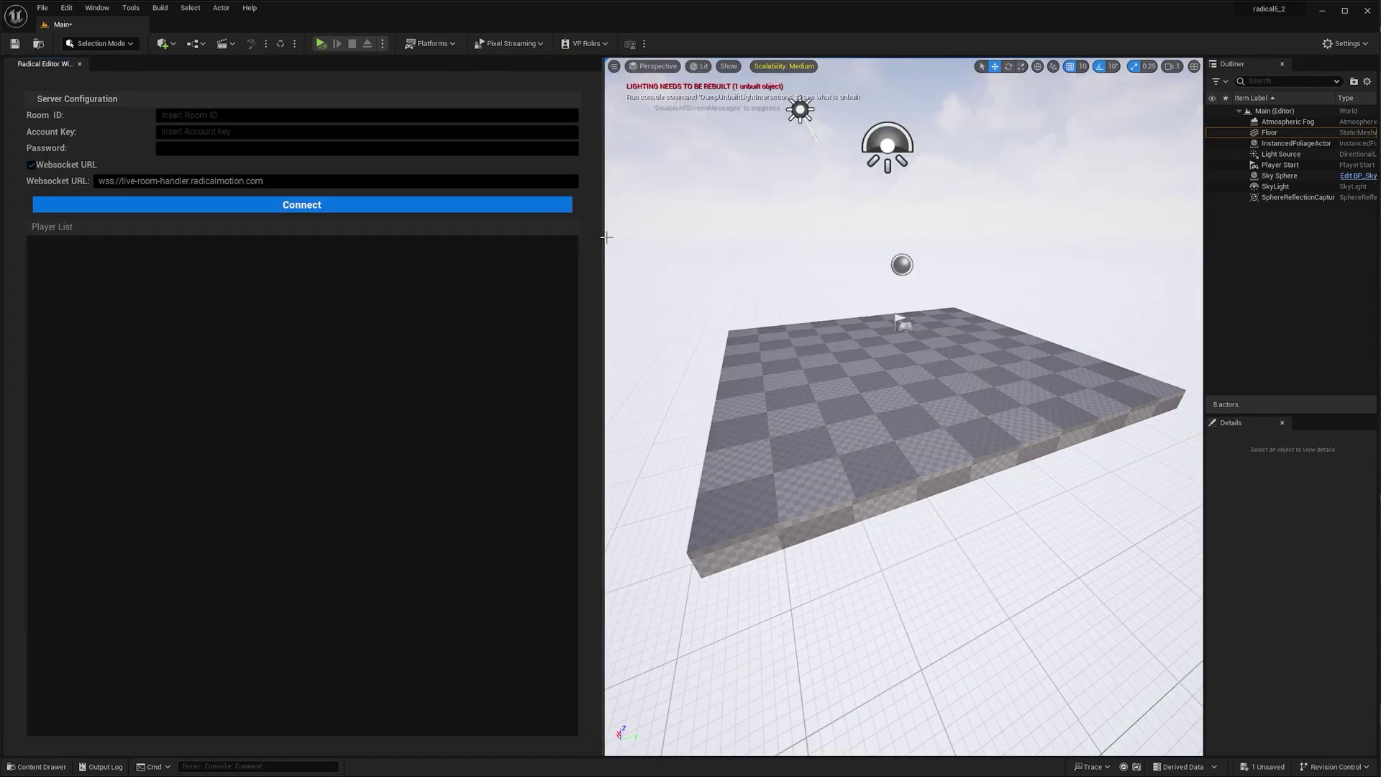
pyautogui.moveTo(607, 237); pyautogui.dragTo(268, 237)
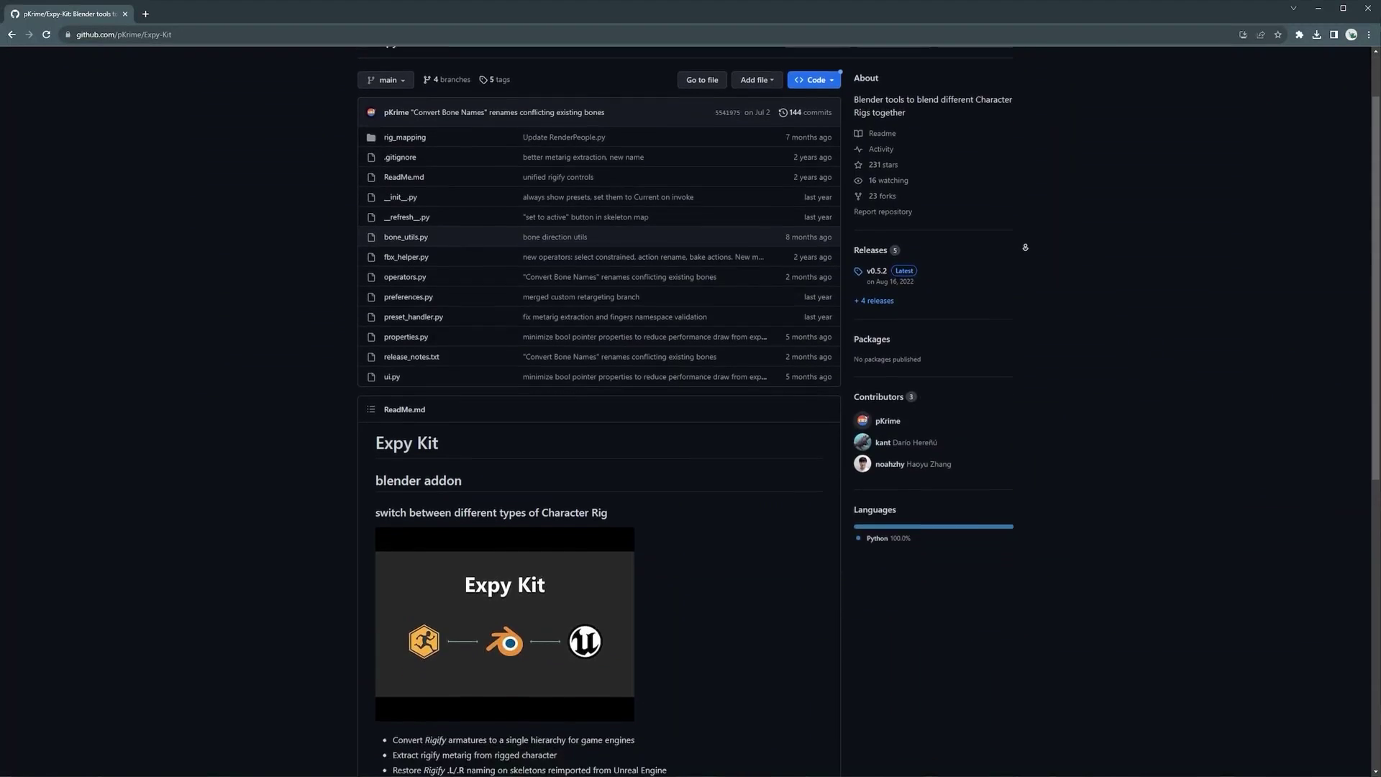
pyautogui.scroll(-5, 599, 432)
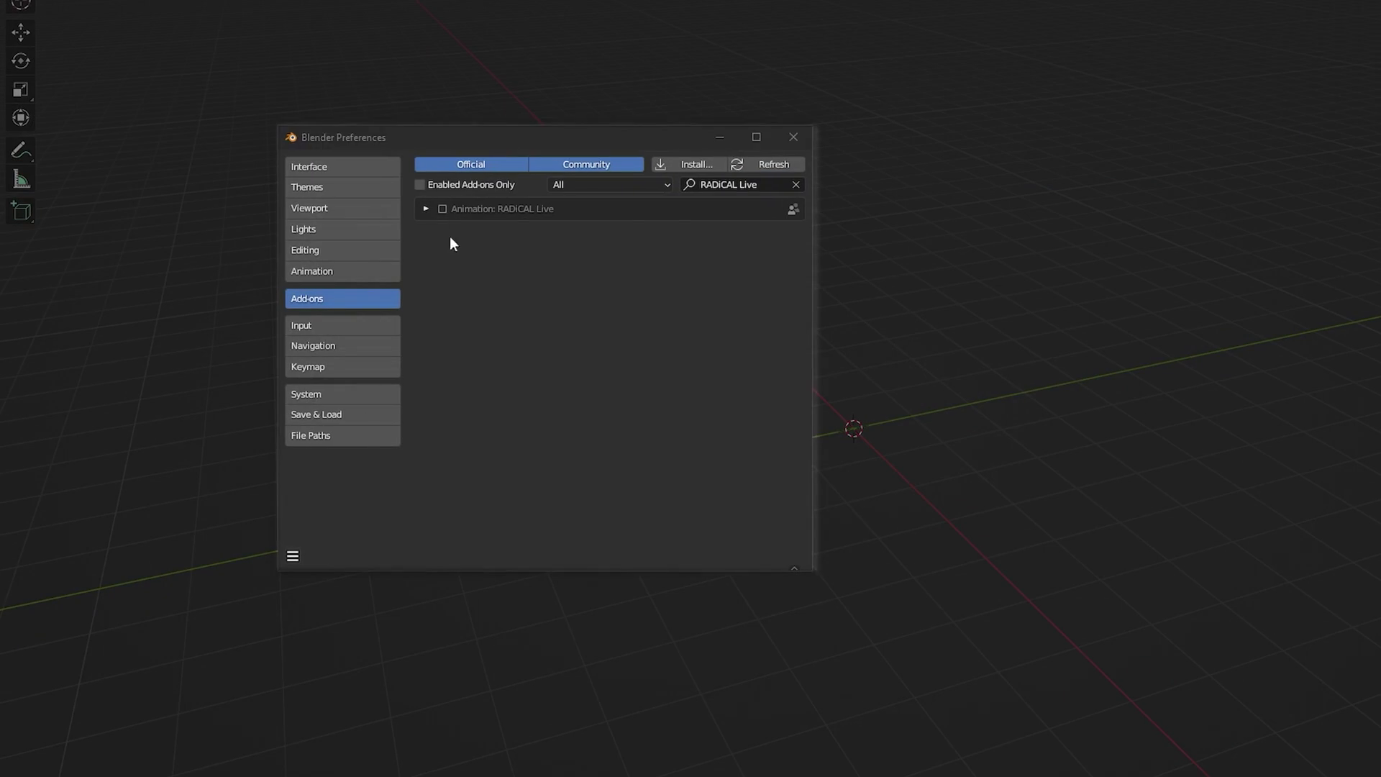
# - Install Expy-Kit-main.zip from the RADiCAL Live add-on details and show the sidebar's RADiCAL Live panel
pyautogui.click(426, 208)
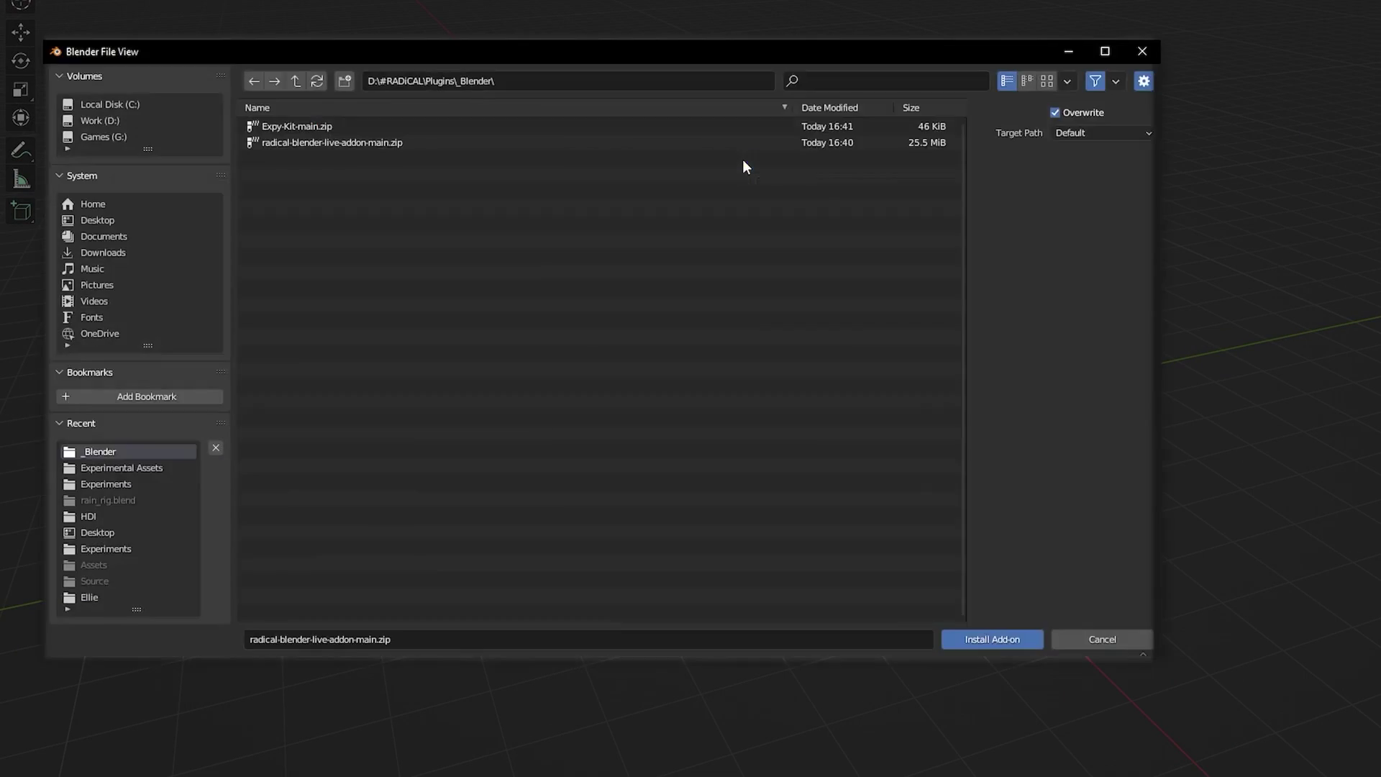
pyautogui.click(300, 127)
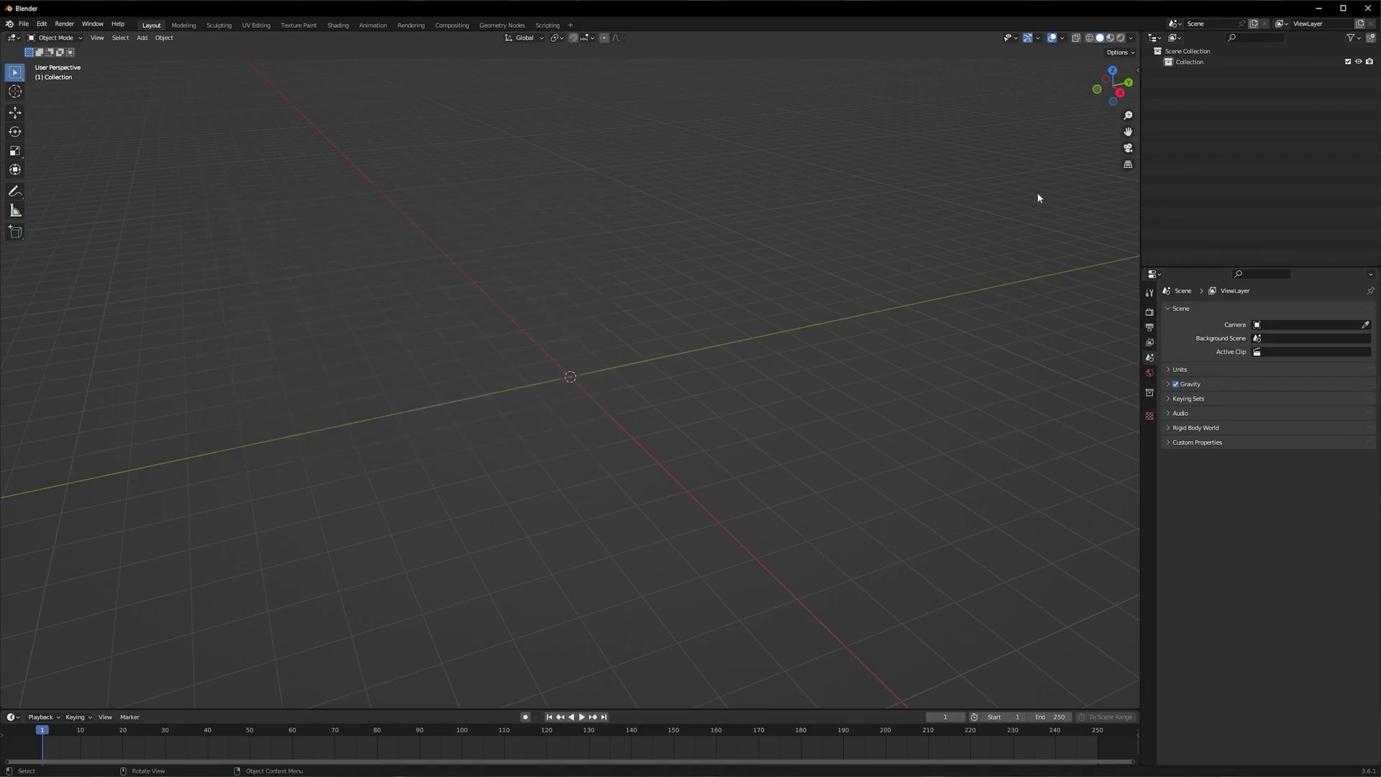
pyautogui.press('n')
pyautogui.click(1134, 131)
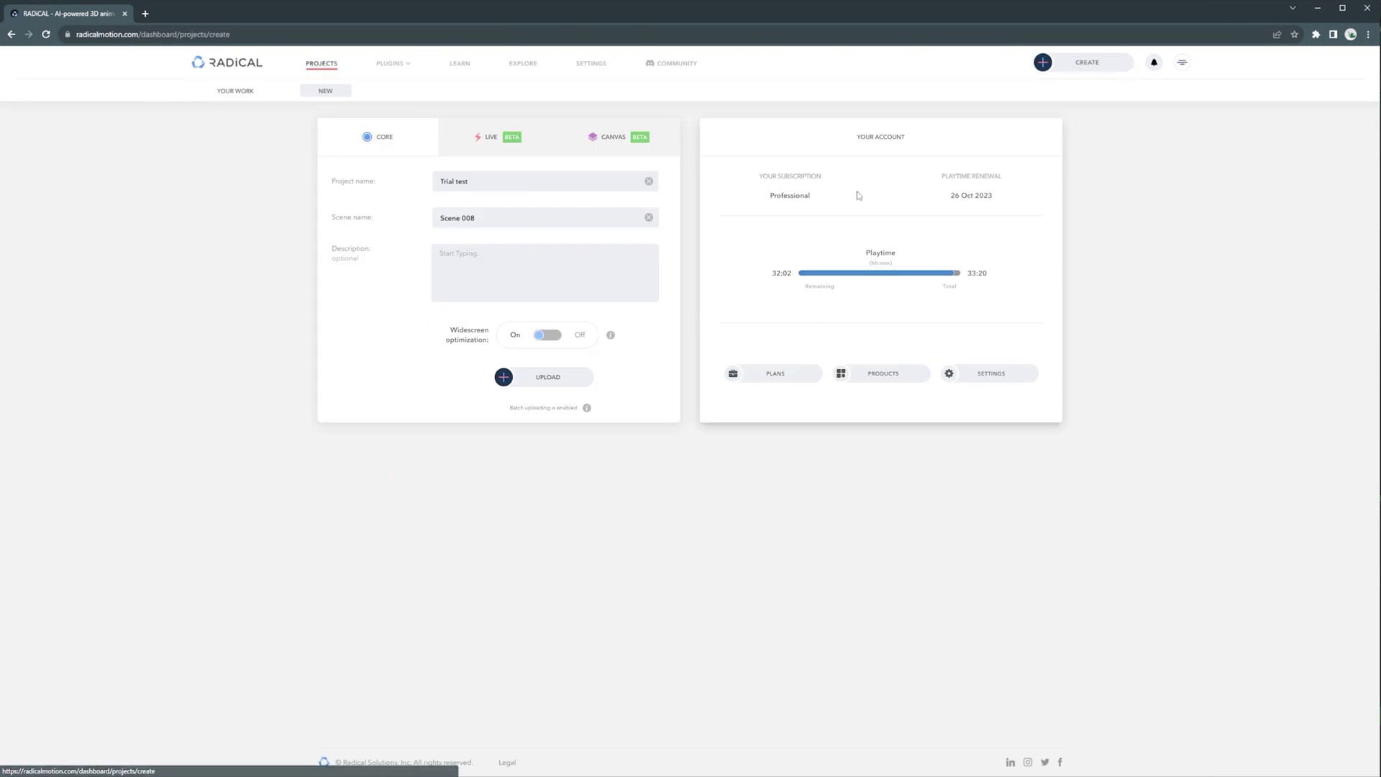
# - Start a new live room immediately from the Live section, keeping the 30-minute duration
pyautogui.click(493, 136)
pyautogui.click(395, 176)
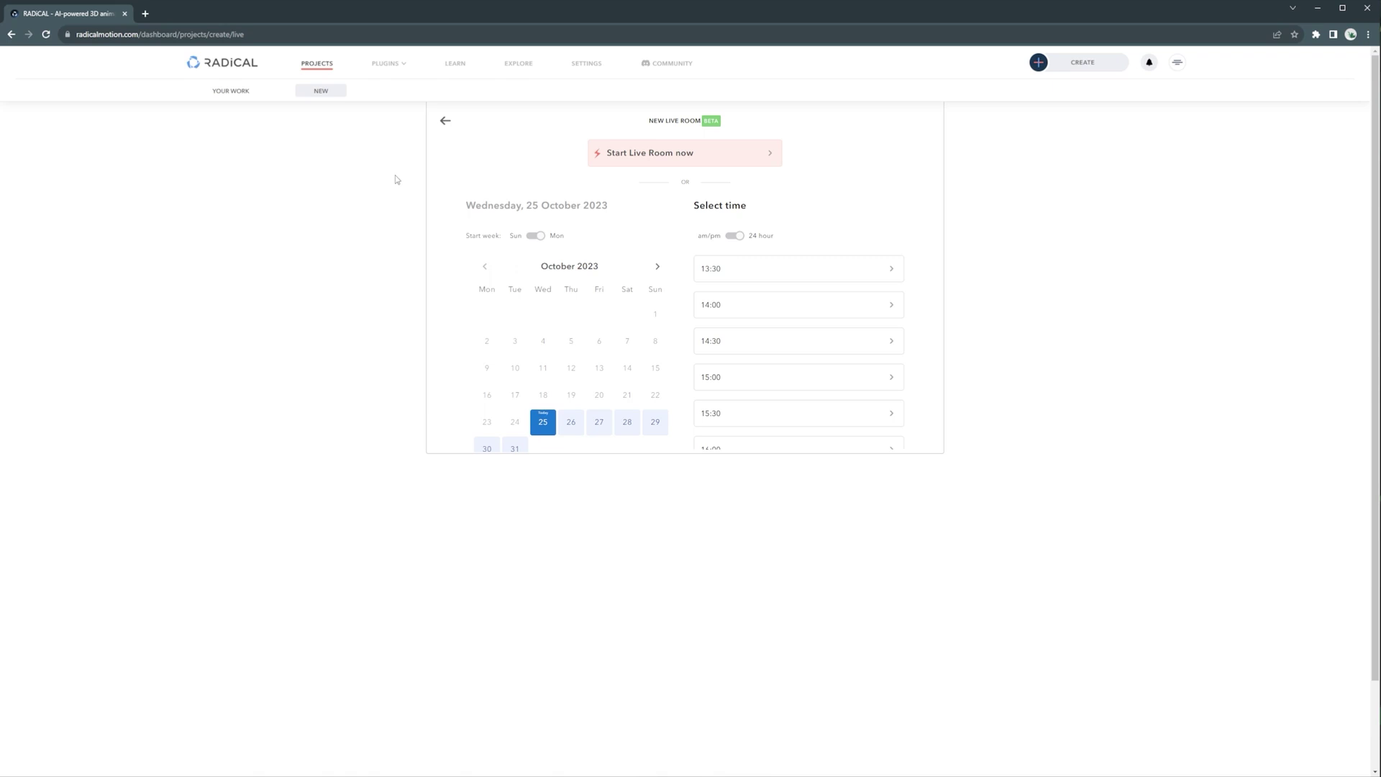
pyautogui.click(680, 153)
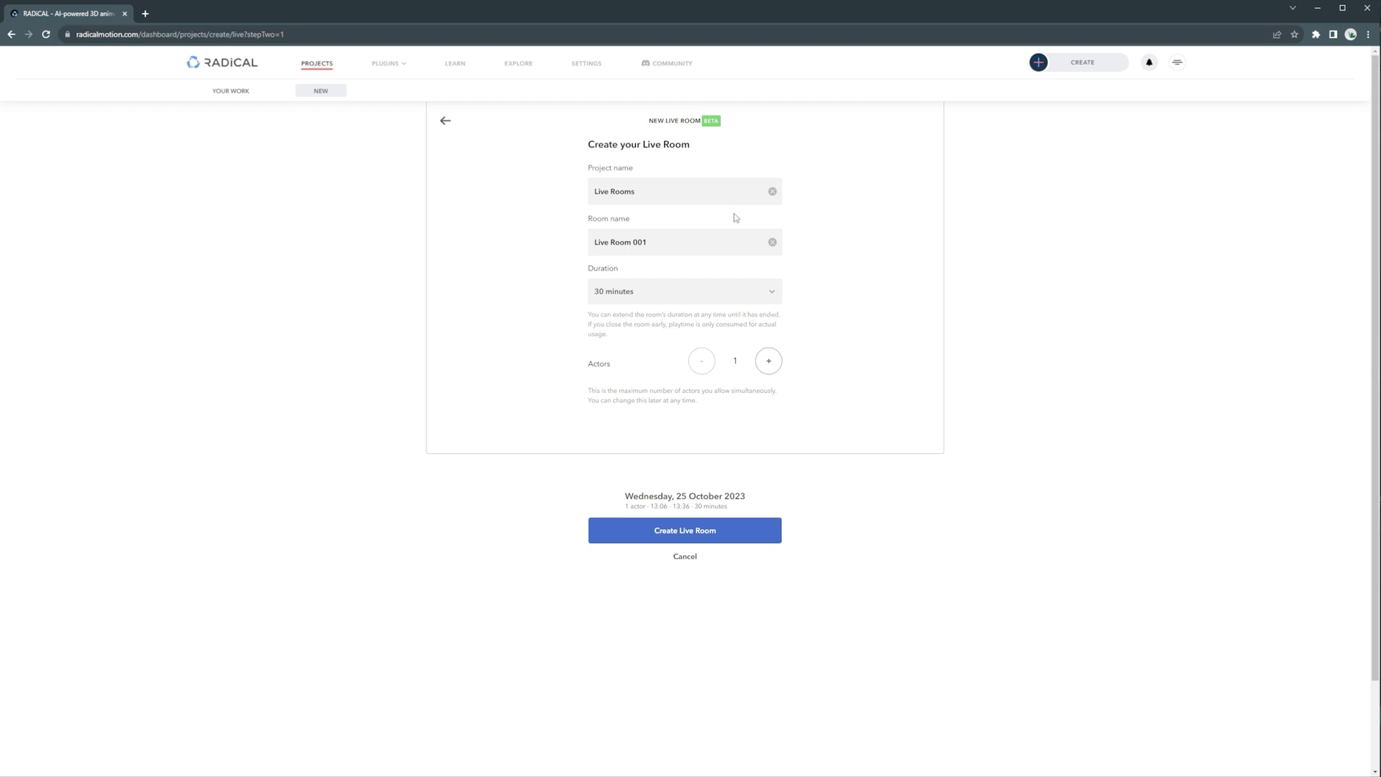
pyautogui.click(683, 292)
pyautogui.scroll(-3, 651, 403)
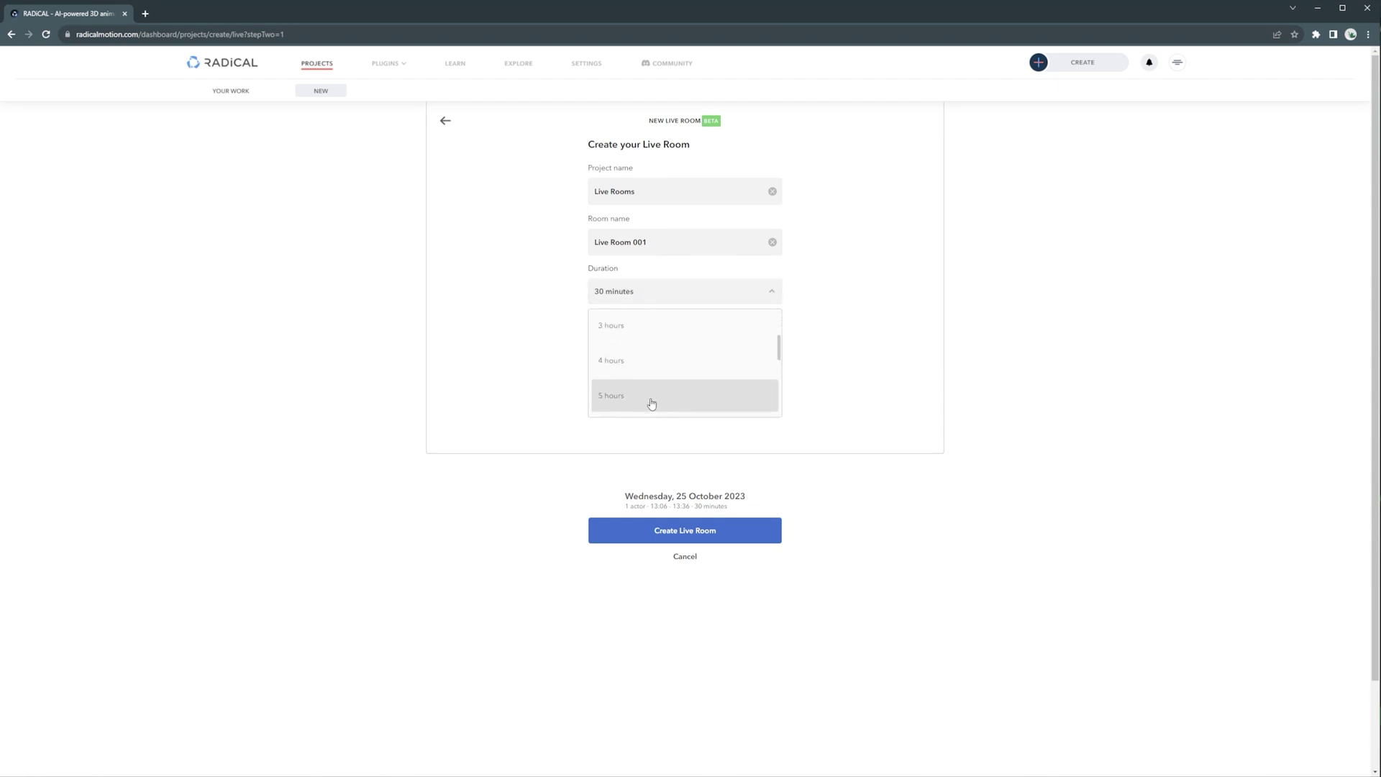
pyautogui.click(652, 404)
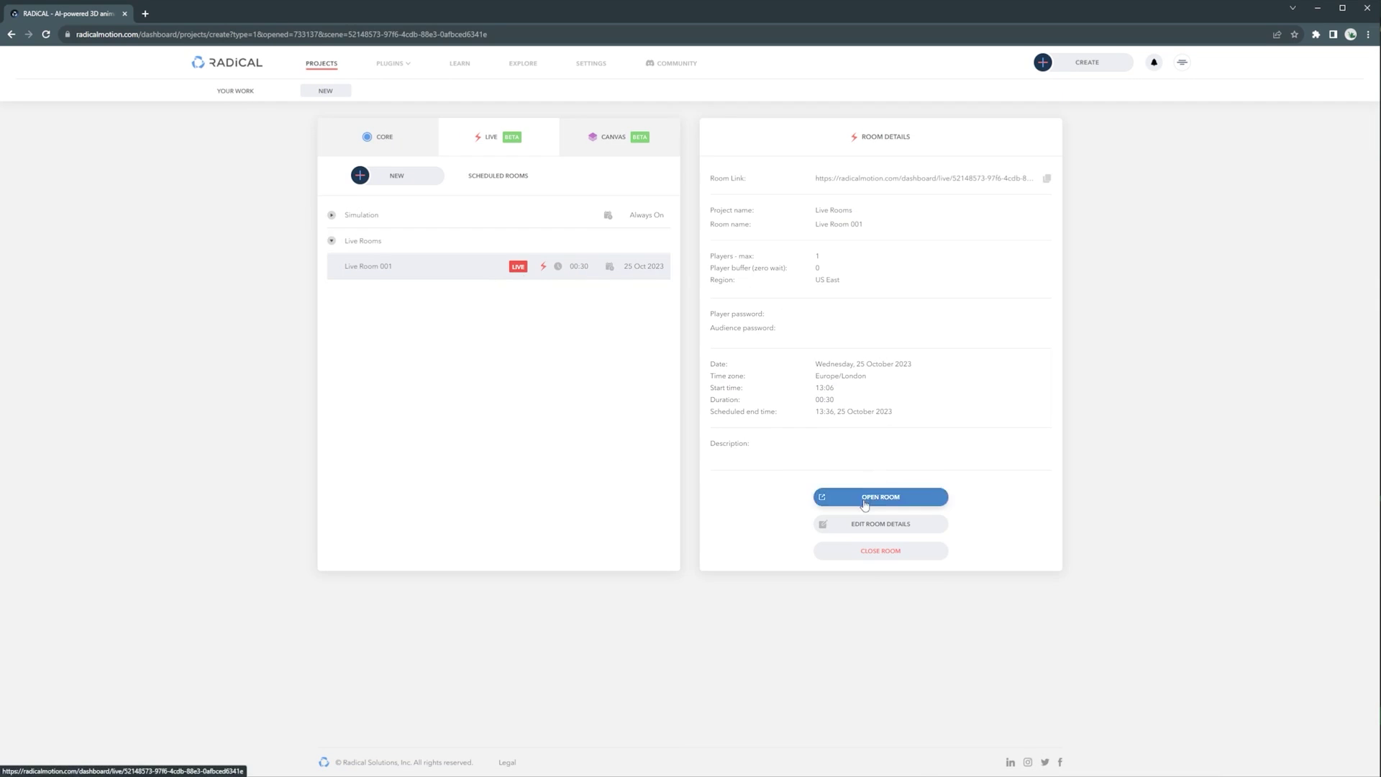
# - Open the new room, save it with 3 players for two hours, and copy its Room ID
pyautogui.click(865, 498)
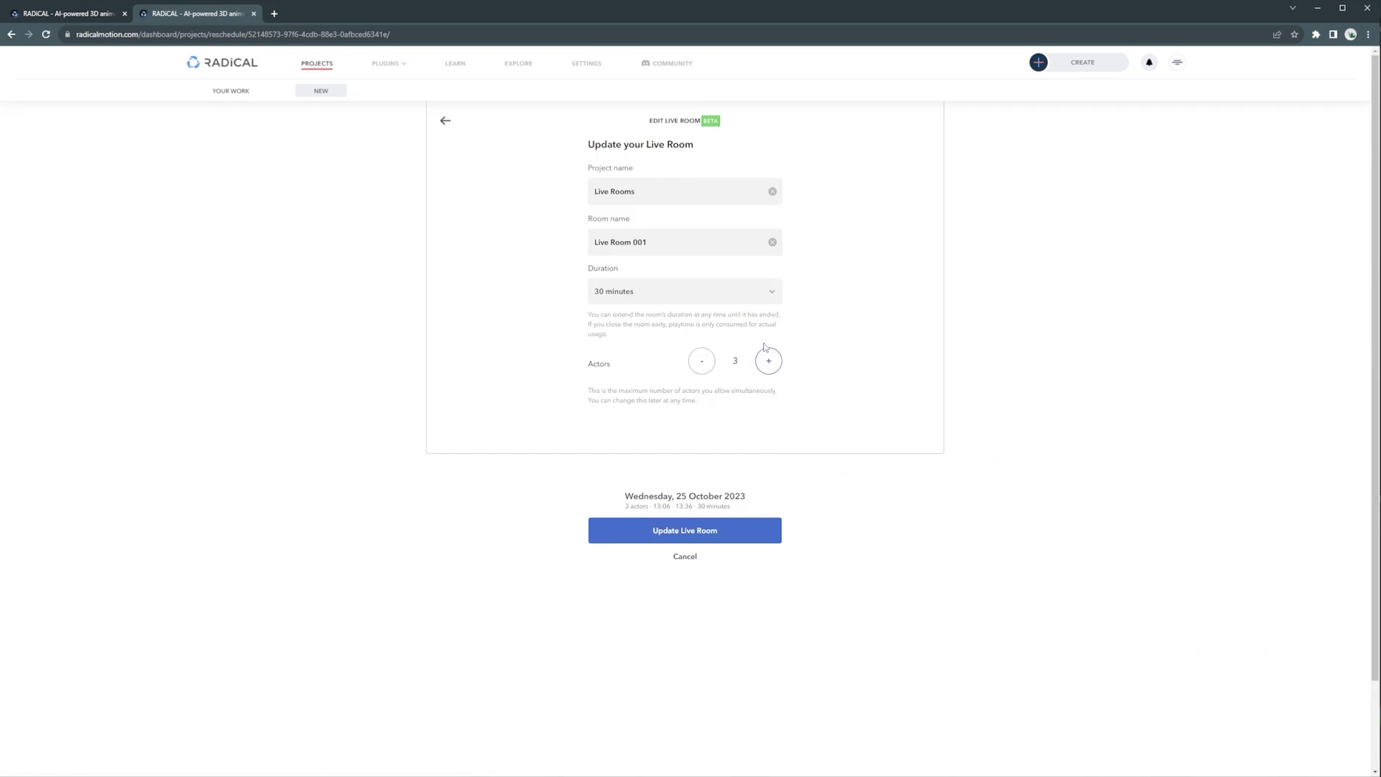
pyautogui.click(732, 528)
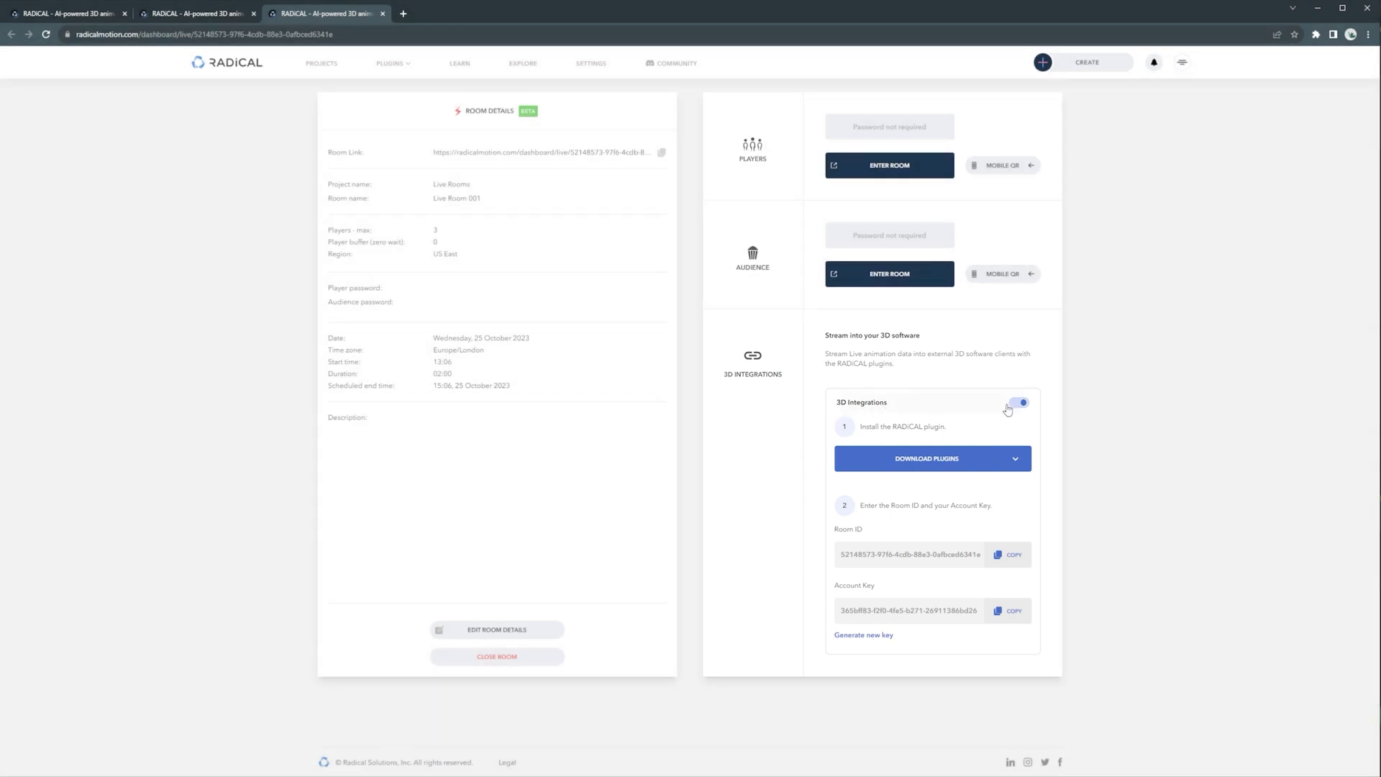
pyautogui.click(1004, 467)
pyautogui.click(1004, 556)
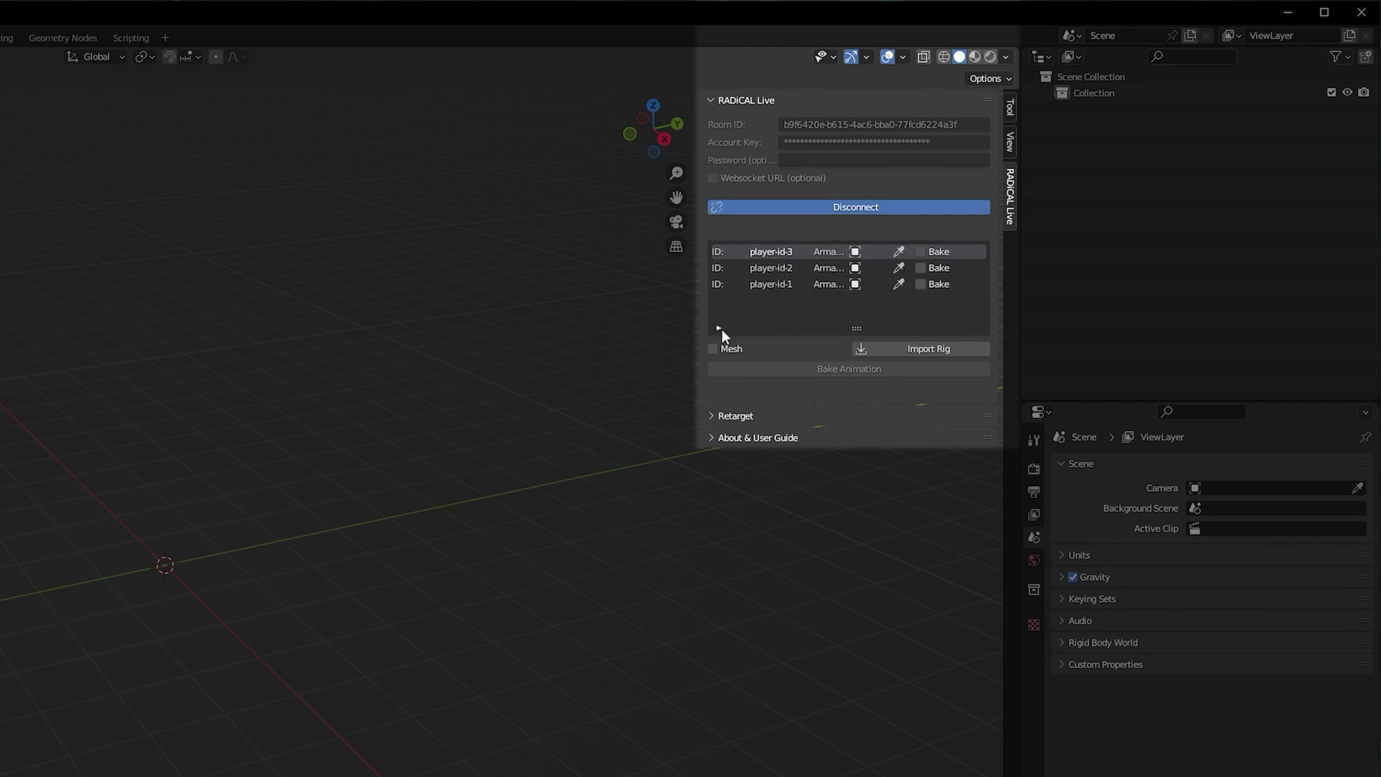
# - Sort the player list ascending and import rigs for the remaining players, selecting the player-id-3 armature
pyautogui.click(962, 343)
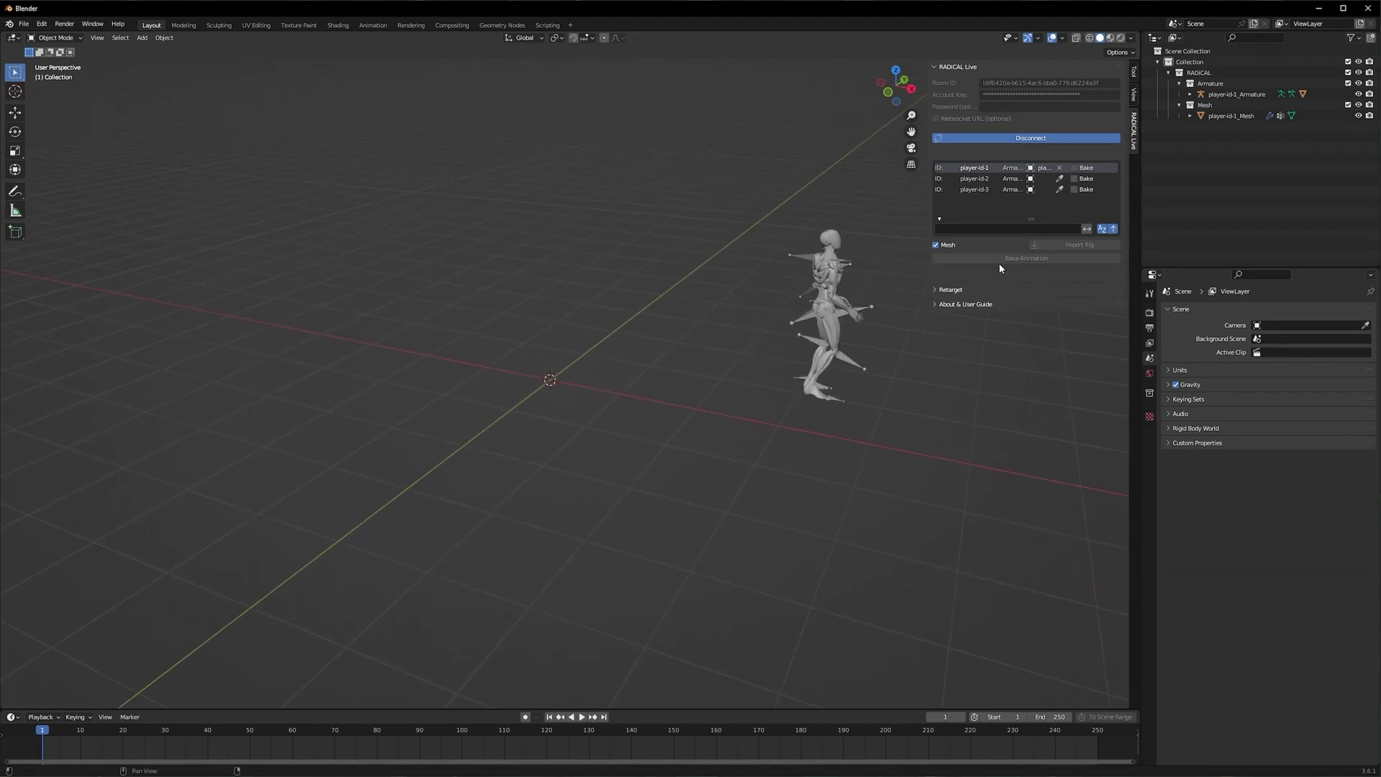
pyautogui.click(993, 188)
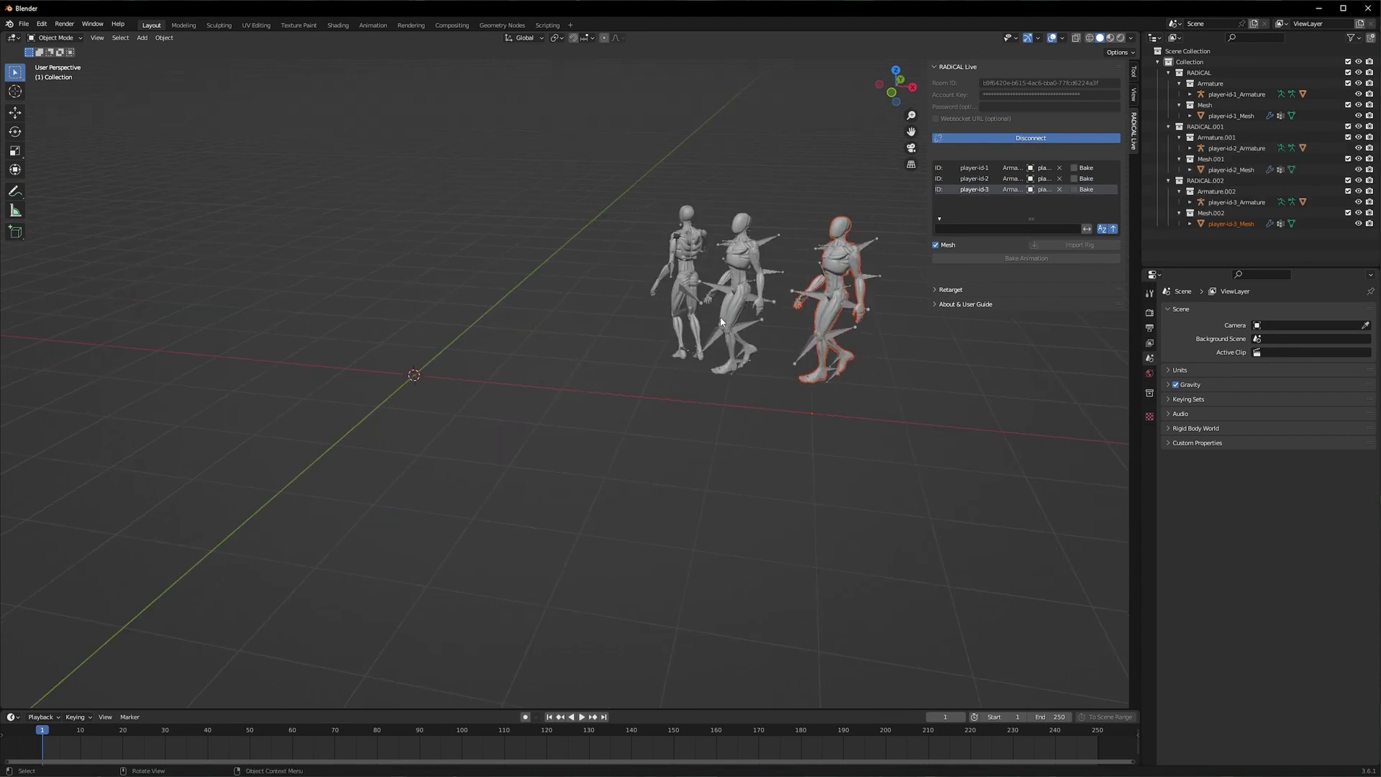
pyautogui.click(792, 402)
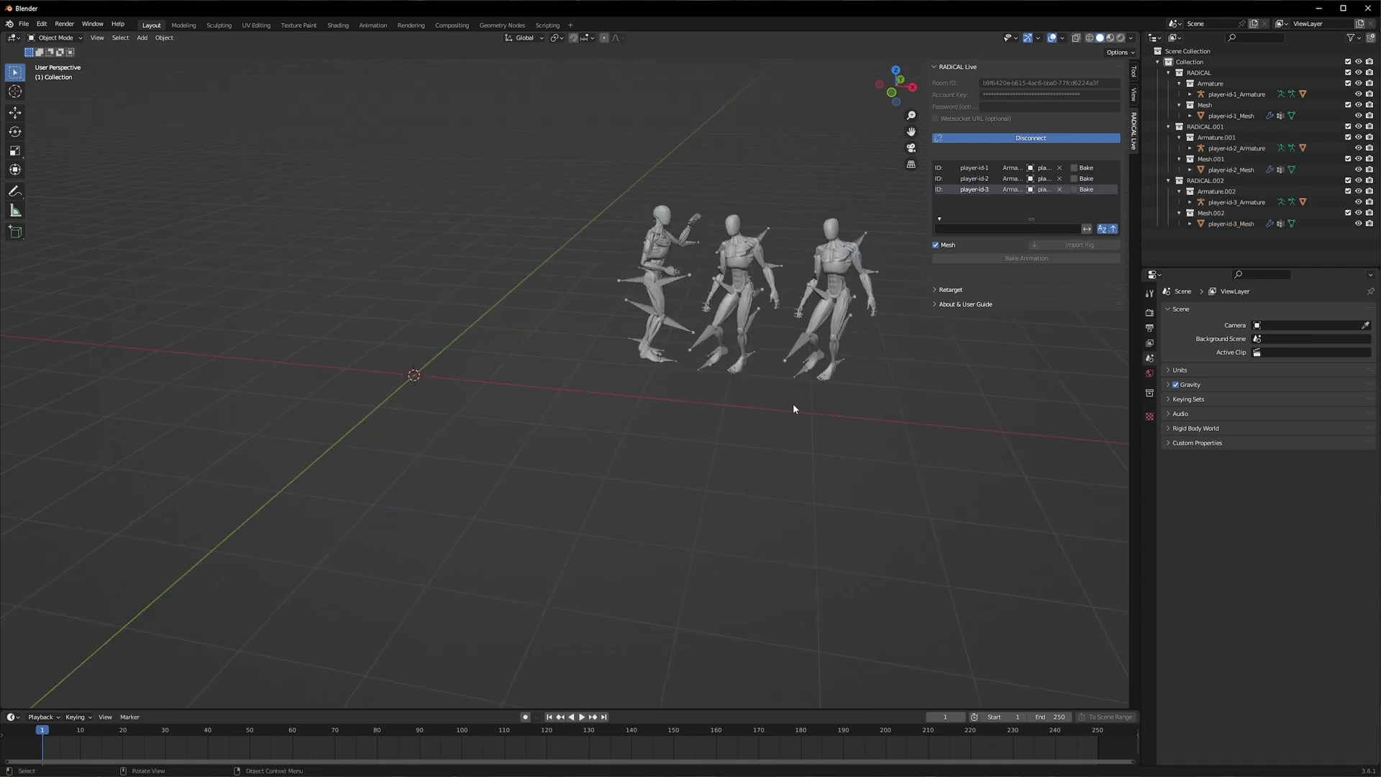
pyautogui.click(1235, 202)
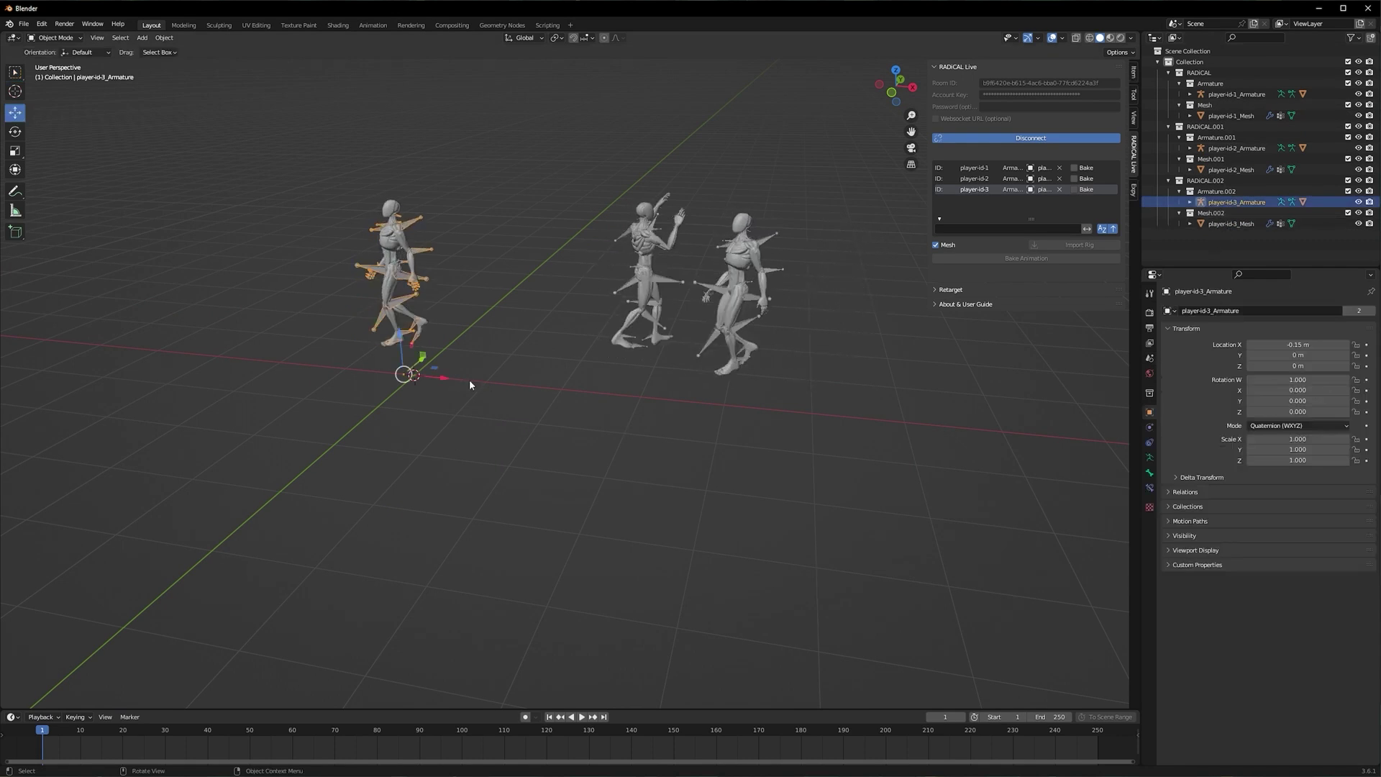
# - Disconnect from the live room, move the player-id-1 armature across the floor, then reconnect
pyautogui.click(1045, 138)
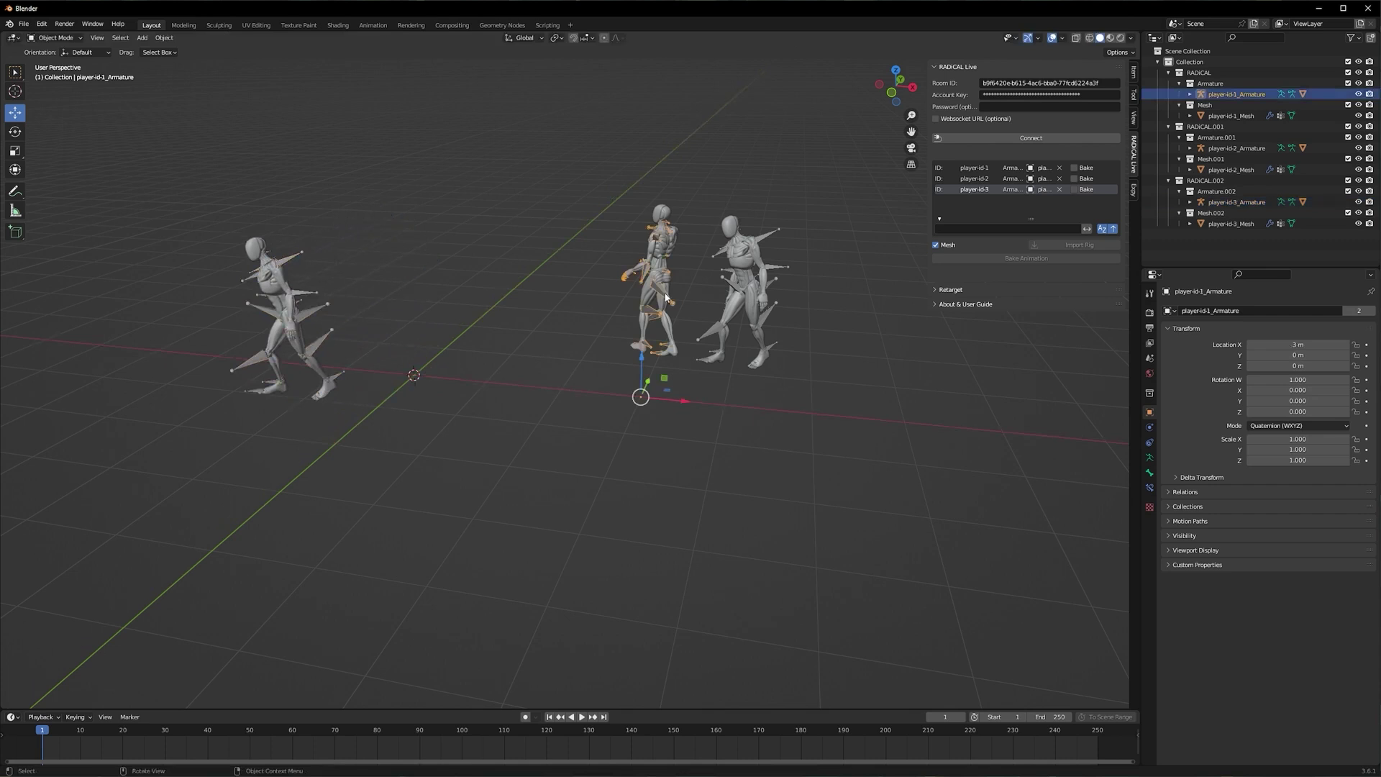
pyautogui.moveTo(666, 389); pyautogui.dragTo(591, 396)
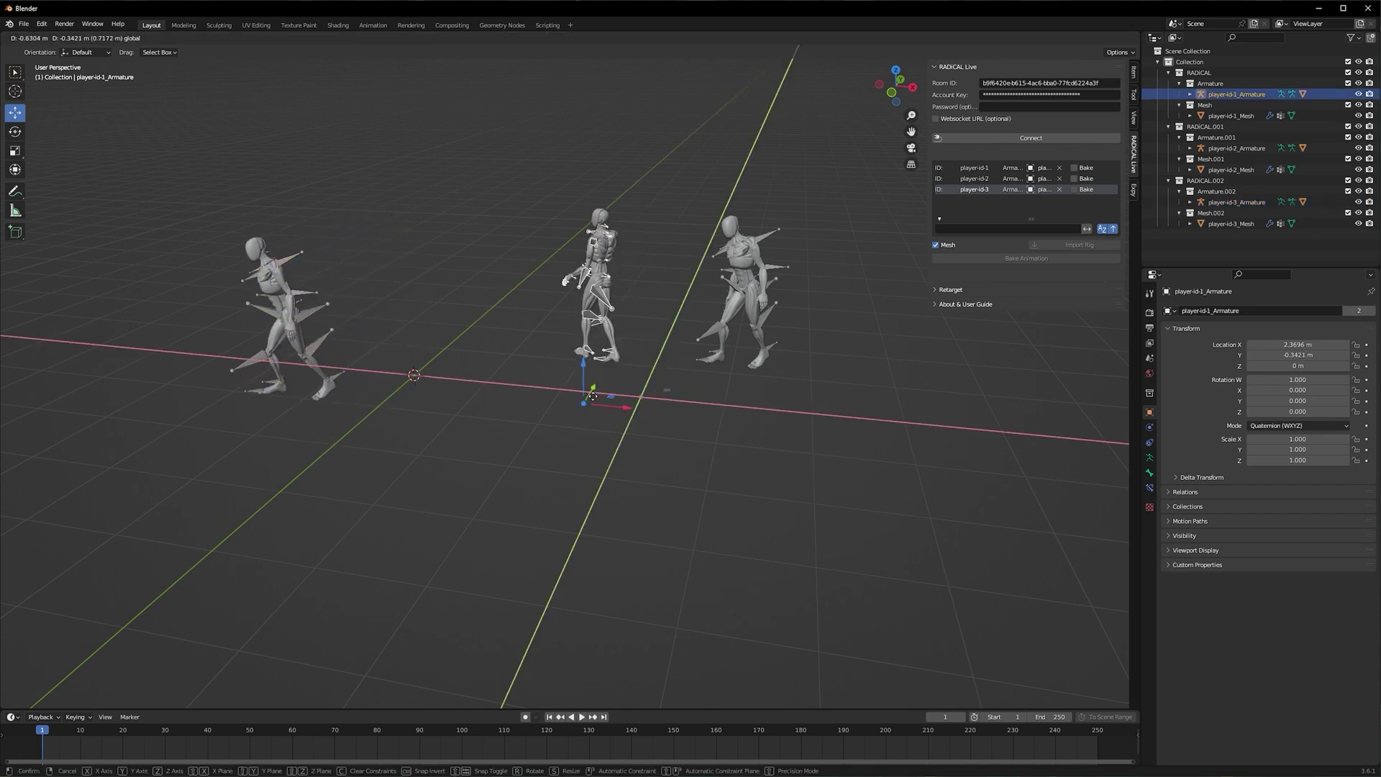
pyautogui.click(1060, 138)
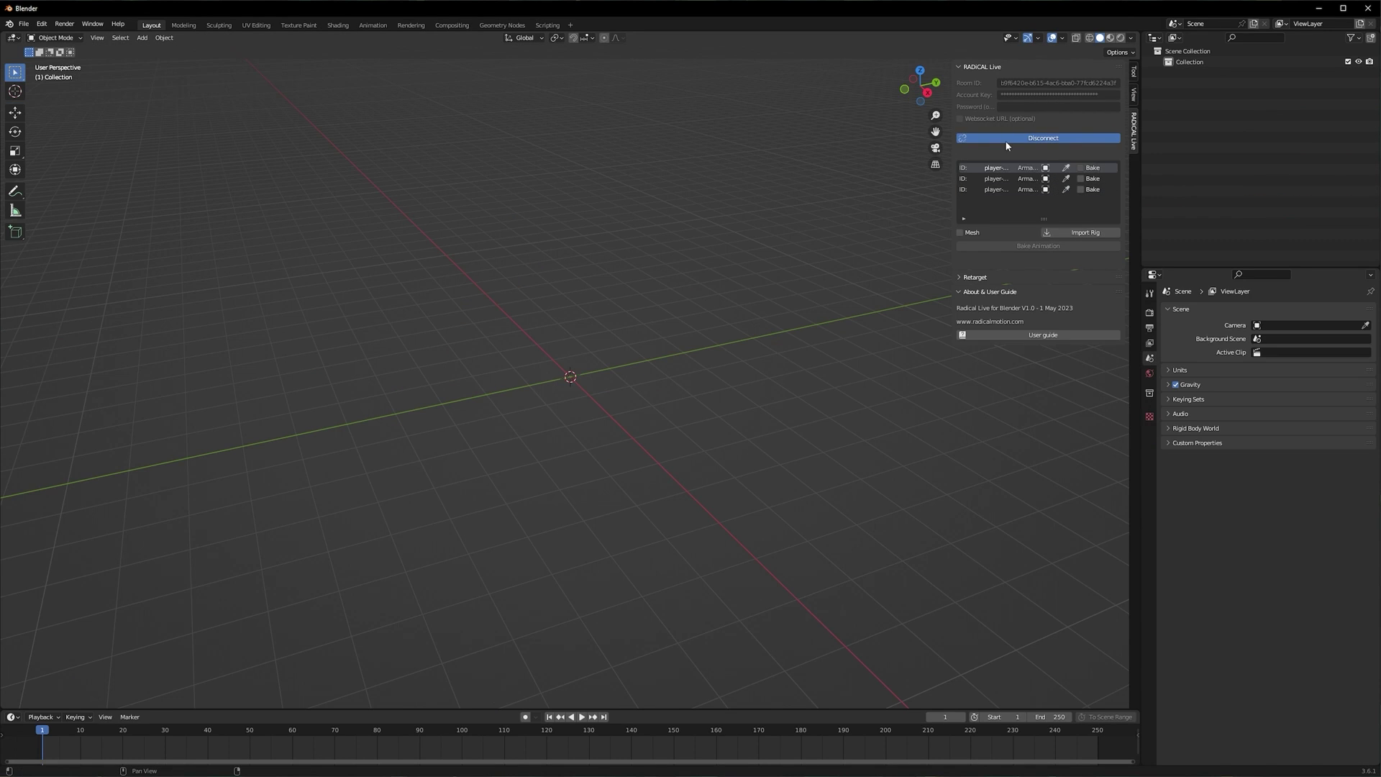
# - Import the rig with its character mesh and display bone names in the viewport
pyautogui.click(969, 233)
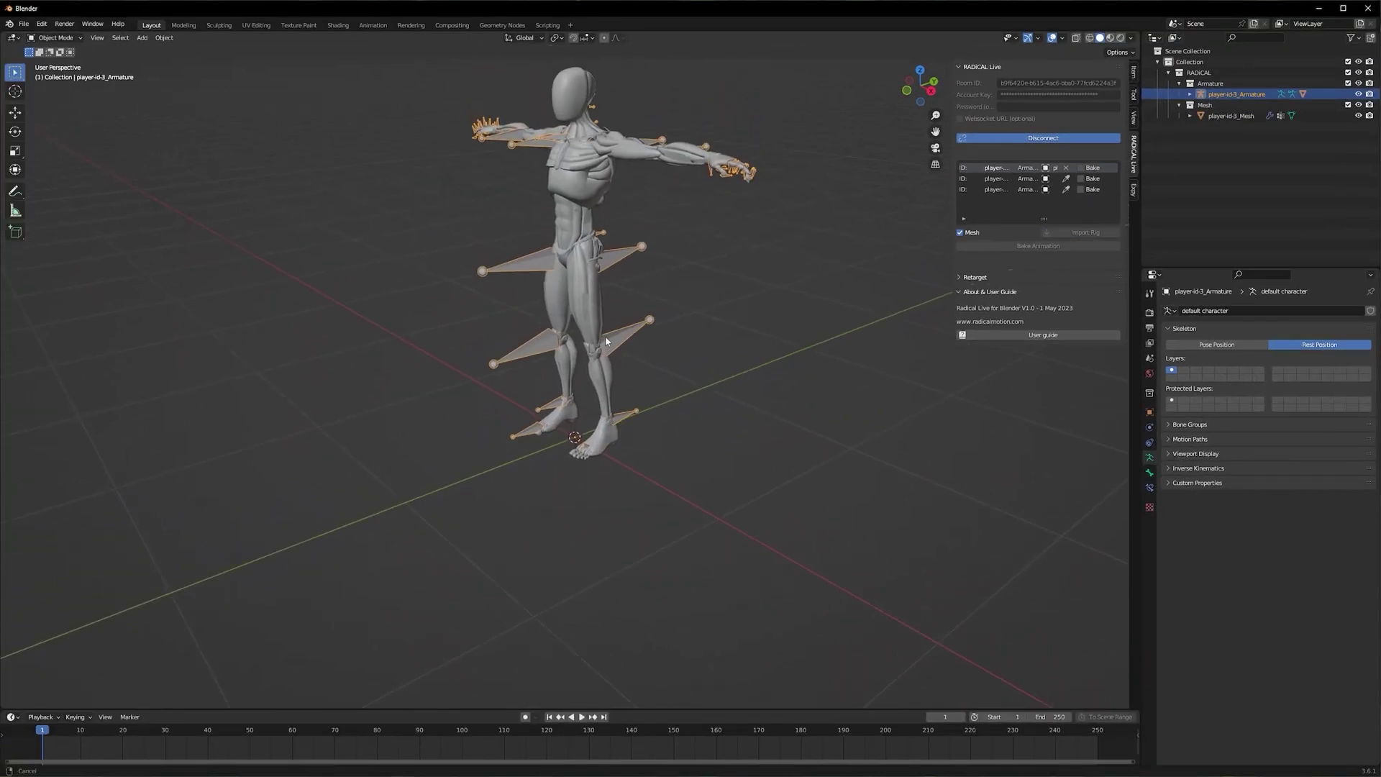
pyautogui.click(1196, 453)
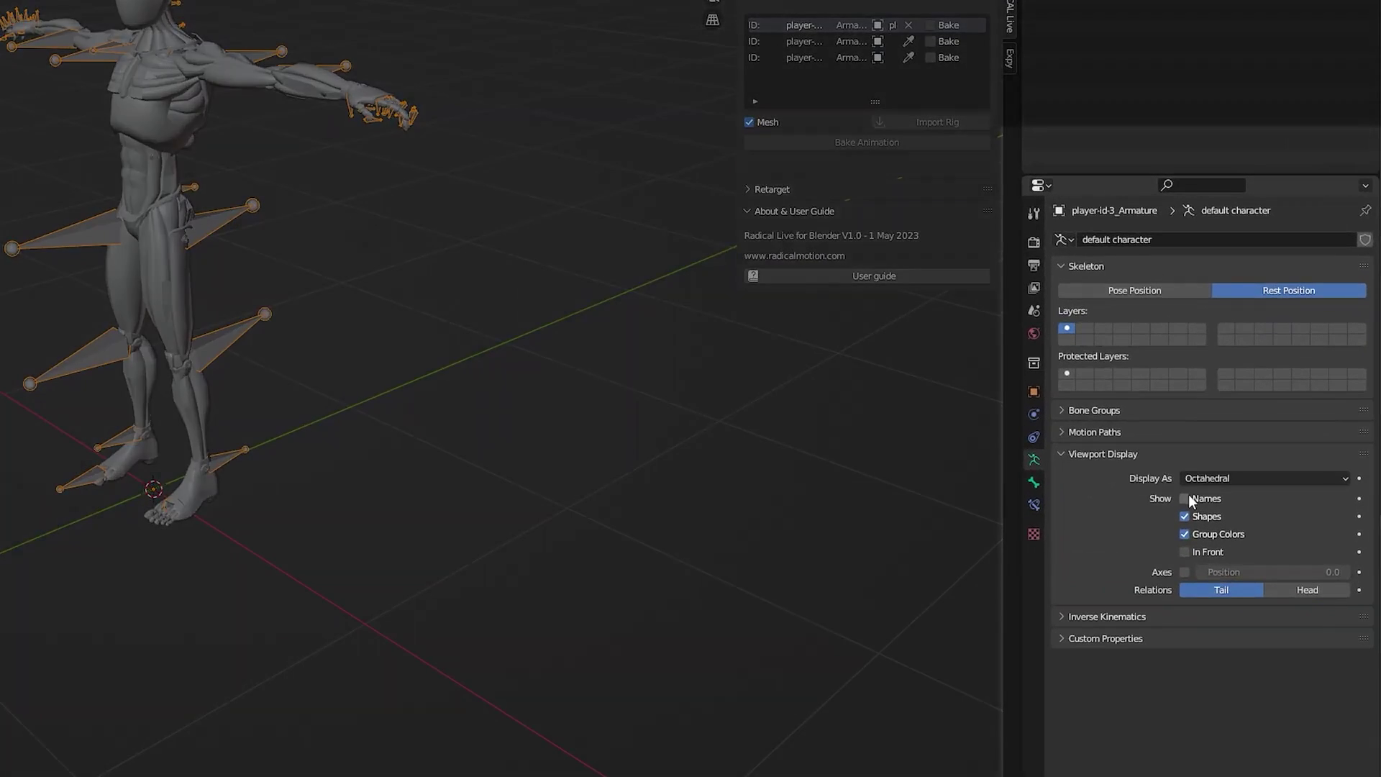
pyautogui.click(1185, 498)
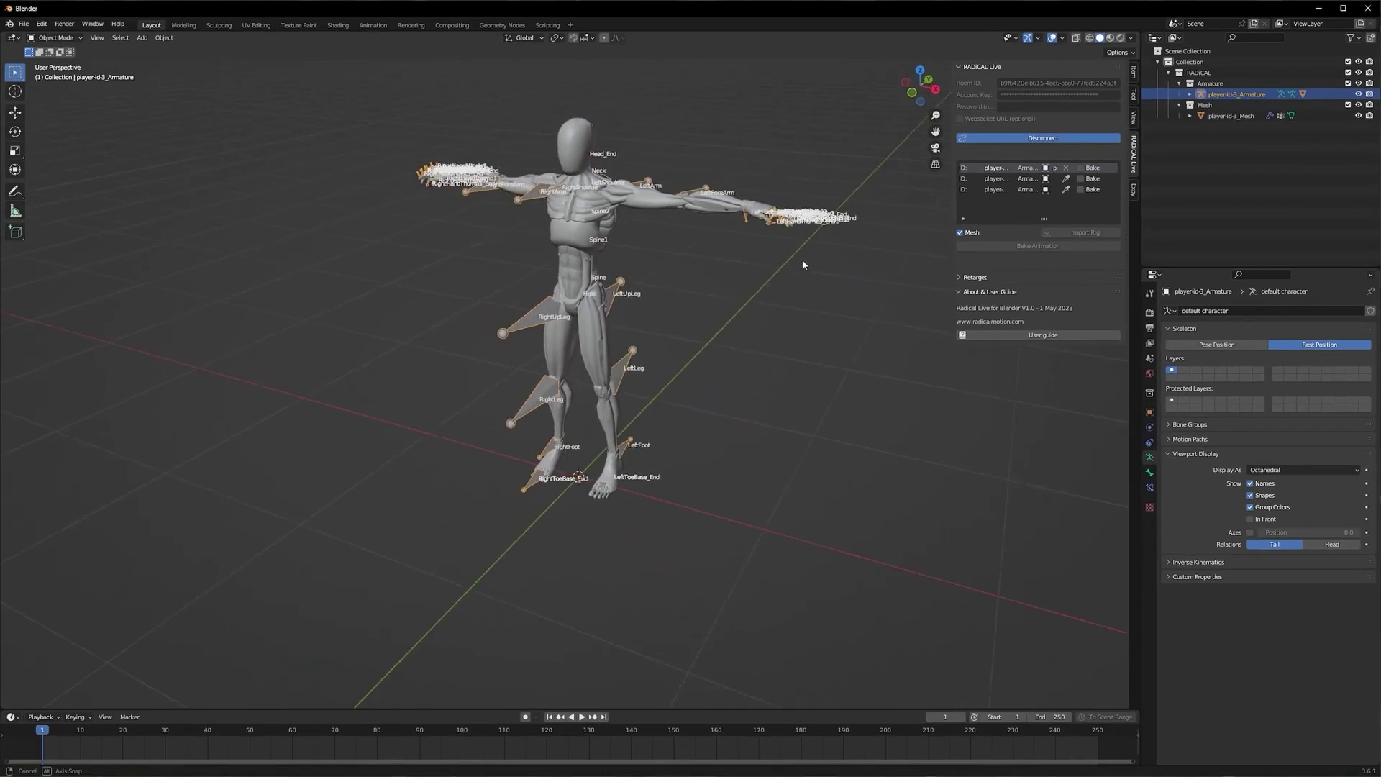
# - Show Expy retargeting in a wider sidebar with Face, Fingers and Arms IK sections collapsed
pyautogui.click(1134, 190)
pyautogui.moveTo(949, 169); pyautogui.dragTo(834, 169)
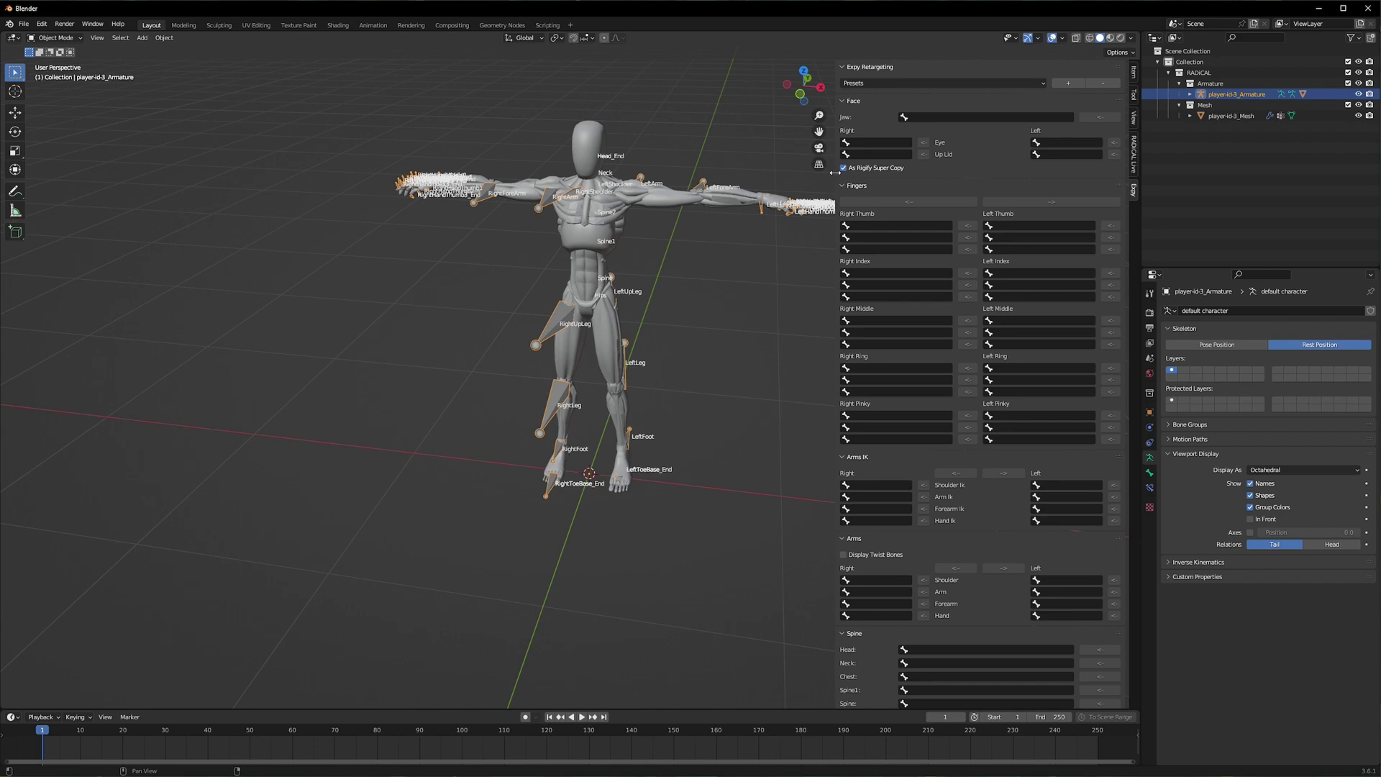
pyautogui.click(853, 101)
pyautogui.click(851, 116)
pyautogui.click(851, 128)
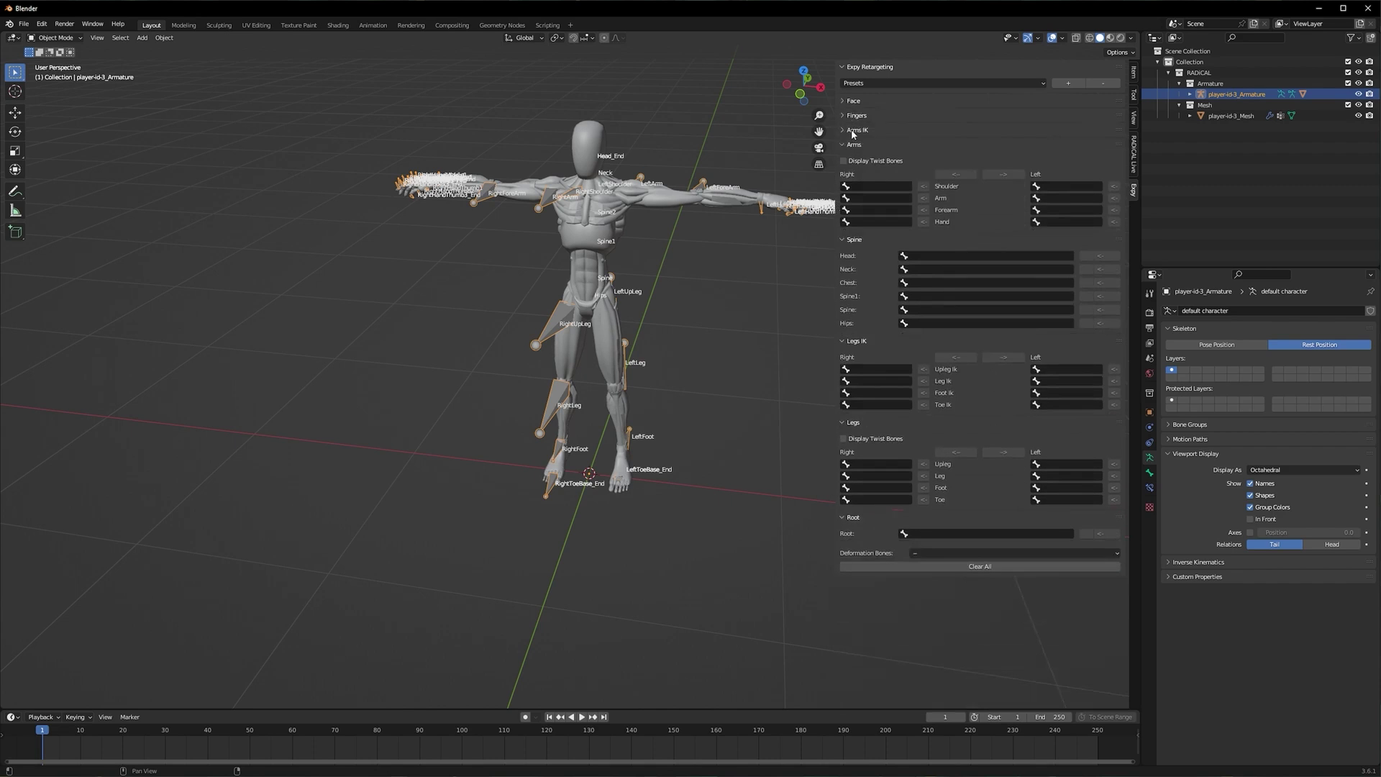
# - Map RightShoulder and RightForeArm to the right shoulder and forearm slots
pyautogui.click(857, 184)
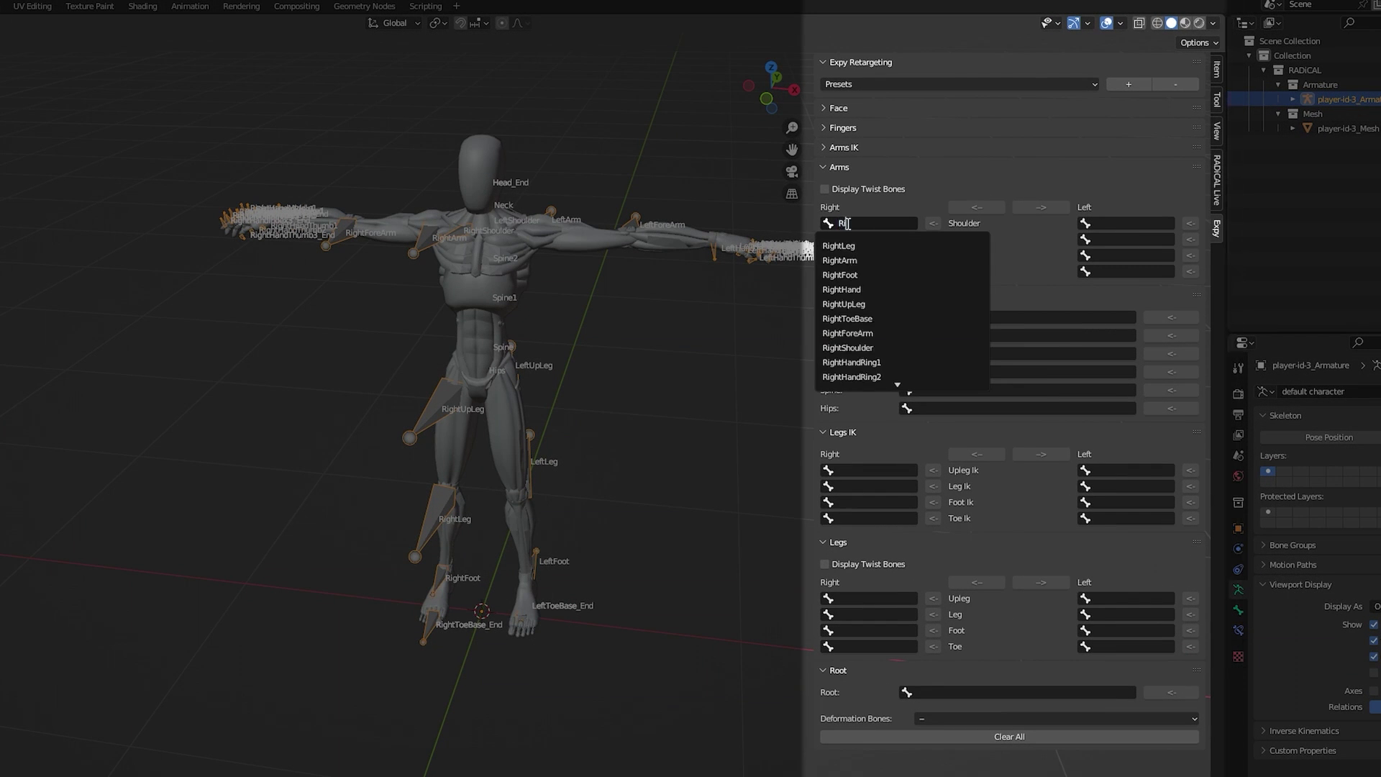
pyautogui.write('Ri')
pyautogui.click(847, 347)
pyautogui.click(854, 239)
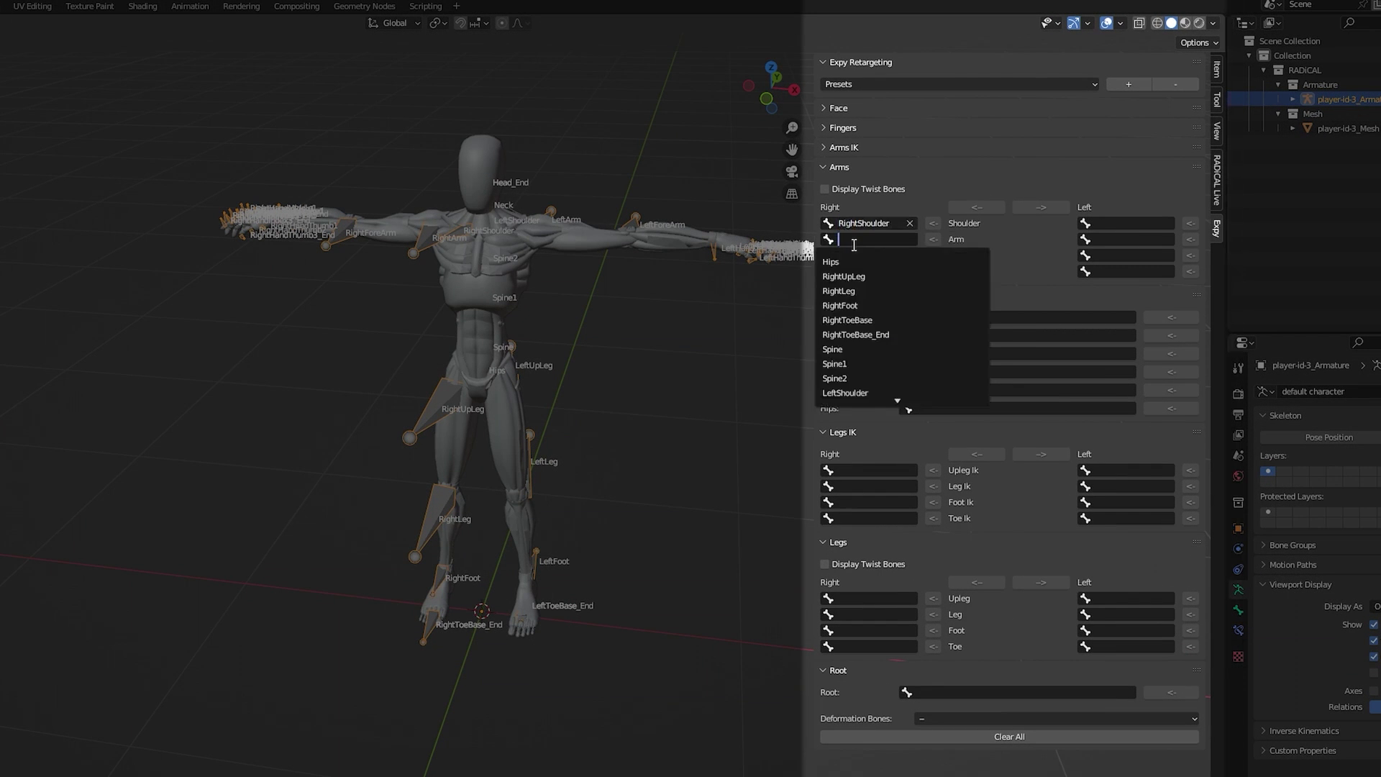
pyautogui.click(861, 255)
pyautogui.write('Right')
pyautogui.click(847, 365)
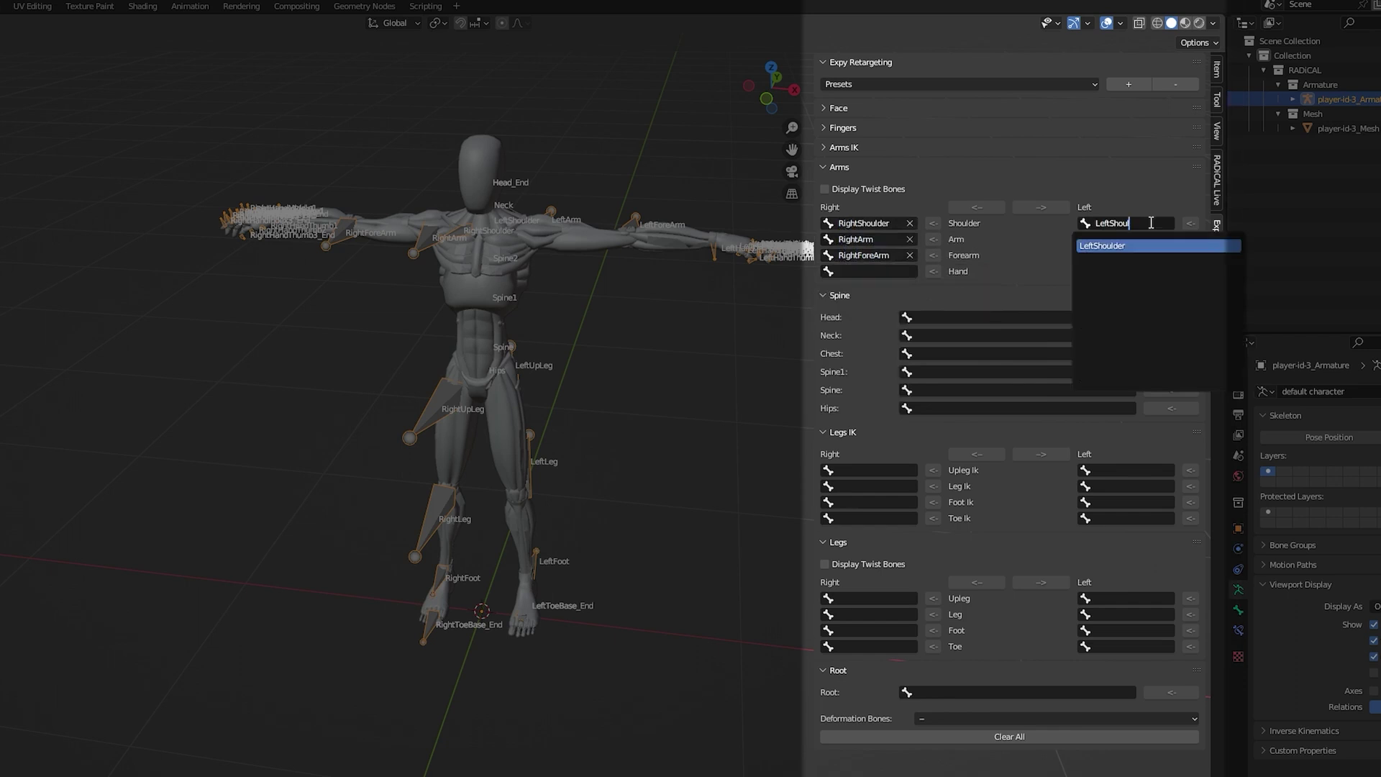
# - Map LeftShoulder and LeftArm to the left shoulder and arm slots, starting the left forearm slot
pyautogui.click(1101, 245)
pyautogui.click(1125, 238)
pyautogui.click(1110, 260)
pyautogui.click(1125, 253)
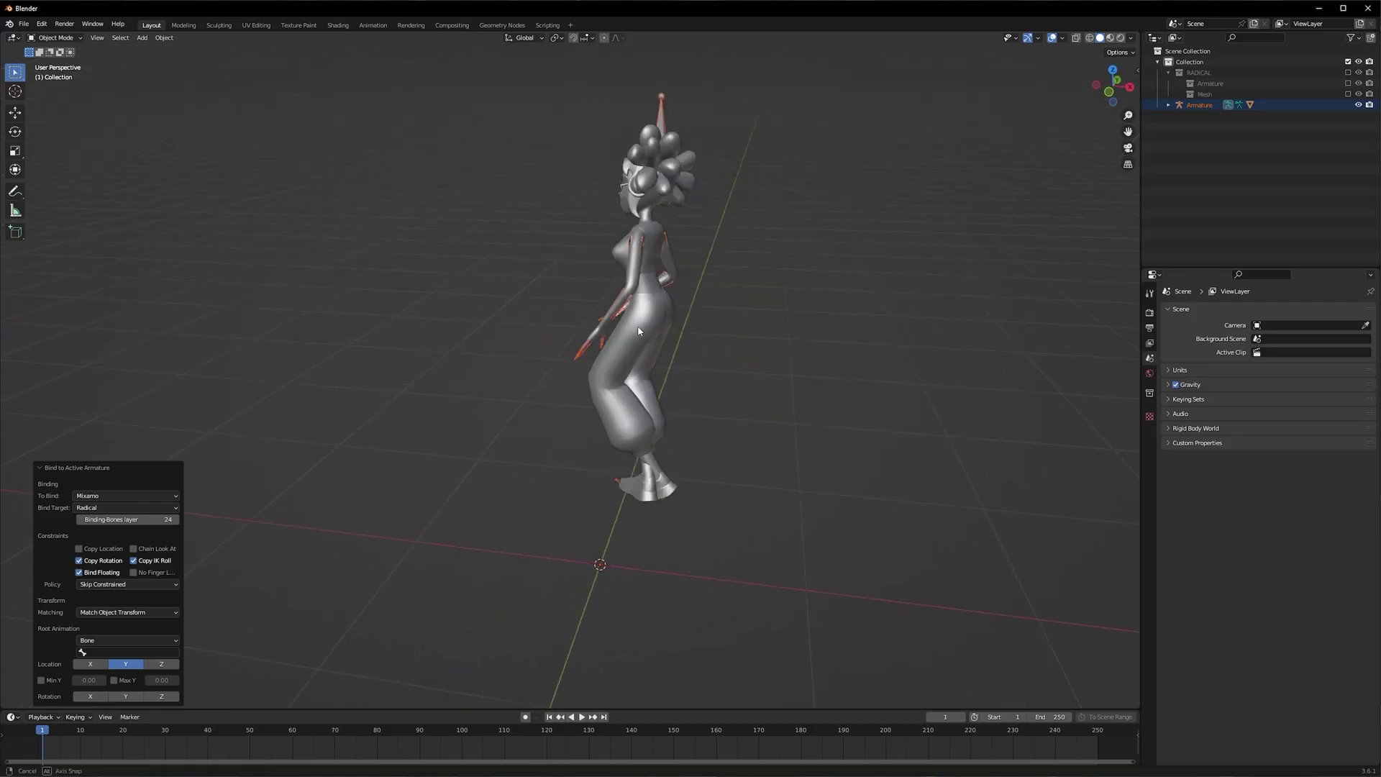
# - Bind the Mixamo character to the player armature using the Radical bind target
pyautogui.moveTo(572, 295); pyautogui.dragTo(771, 279, button='middle')
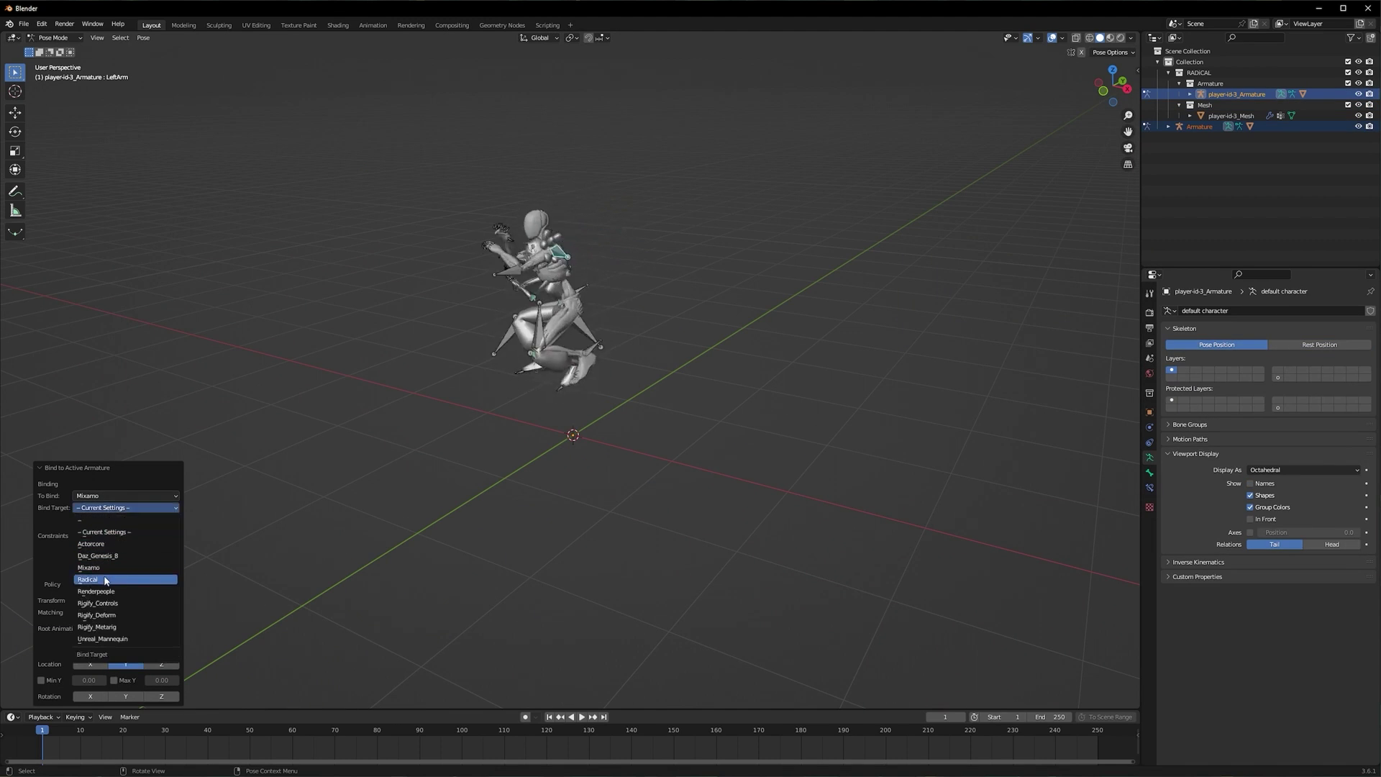
pyautogui.click(106, 580)
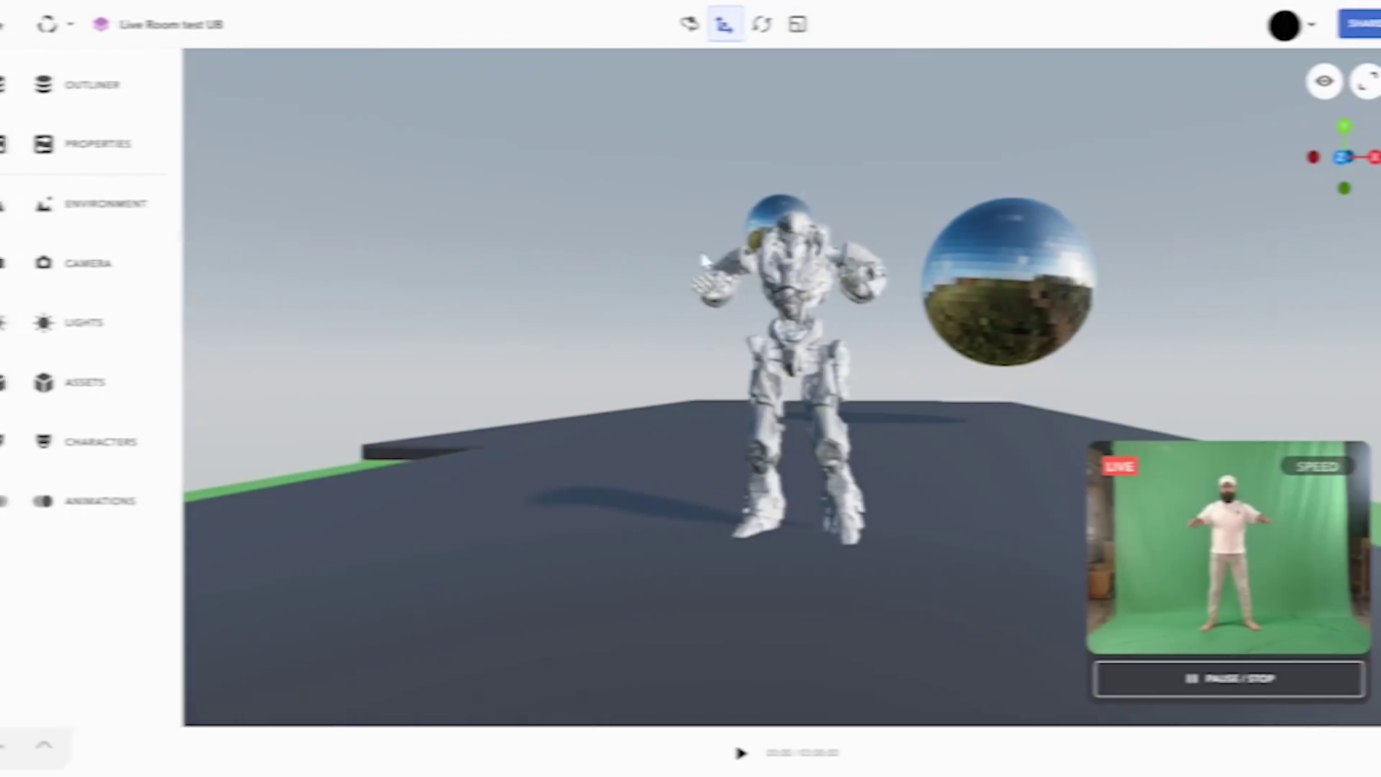
# - Zoom in and orbit the Canvas view to see the live-driven robot from its side
pyautogui.scroll(3, 719, 266)
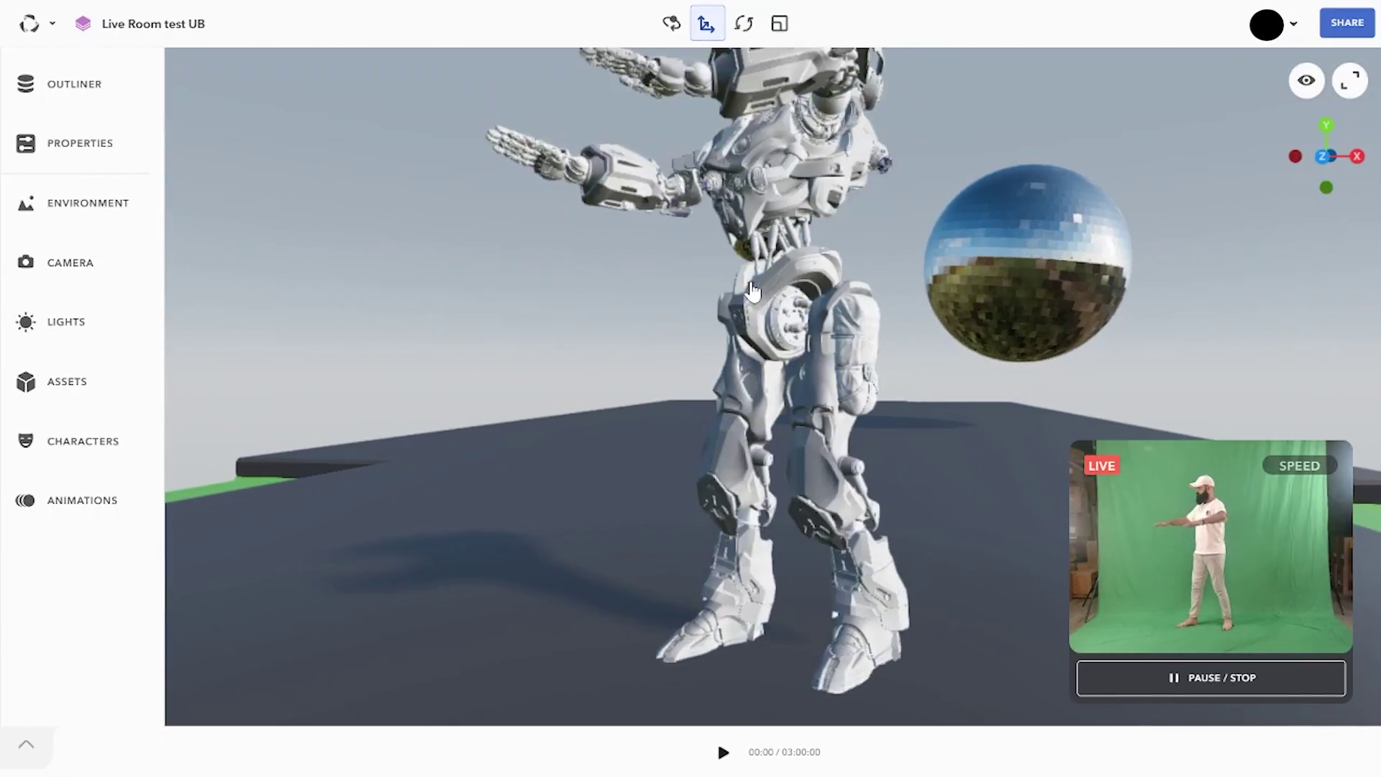
pyautogui.moveTo(733, 273); pyautogui.dragTo(763, 285)
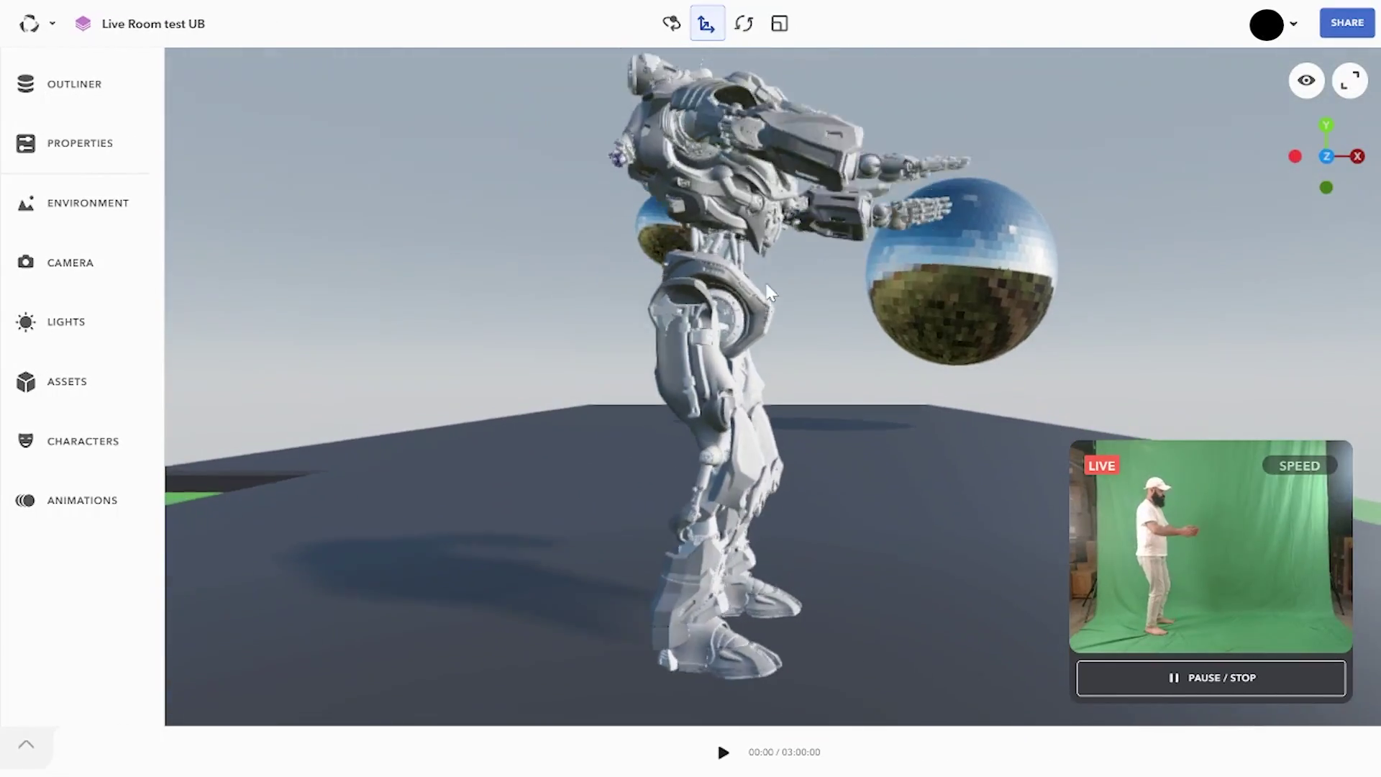